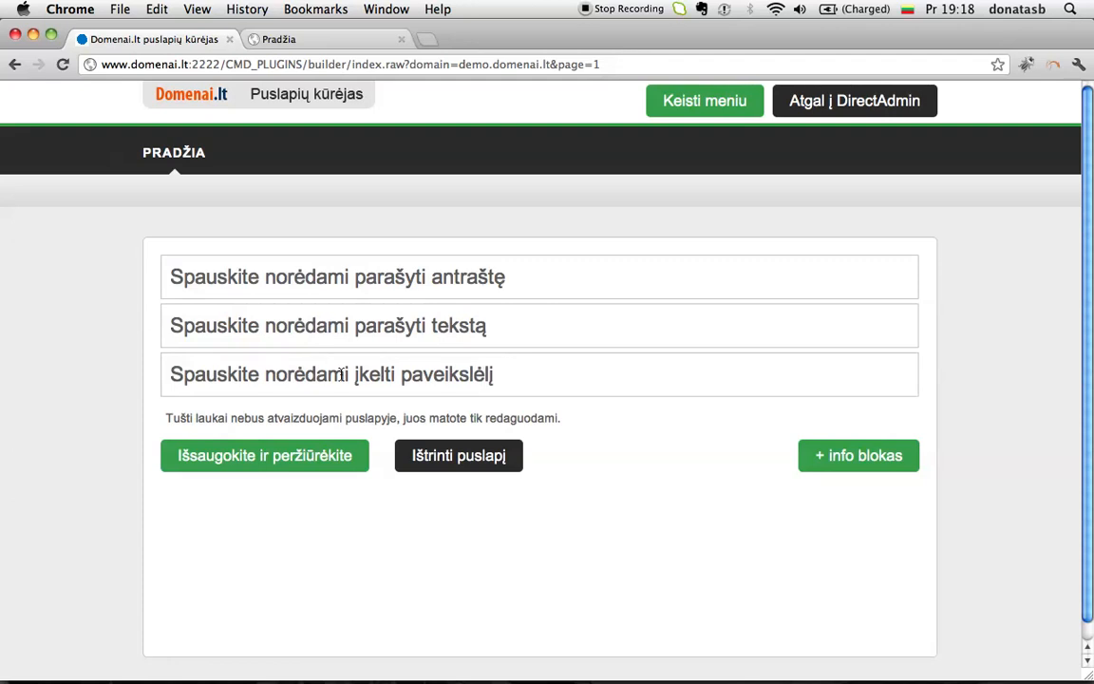
Step: Set the heading 'Mano pirmasis puslapis' and body text 'Šį puslapį sukūriau vos per 5 minutes!', then reach the image upload
left_click(355, 287)
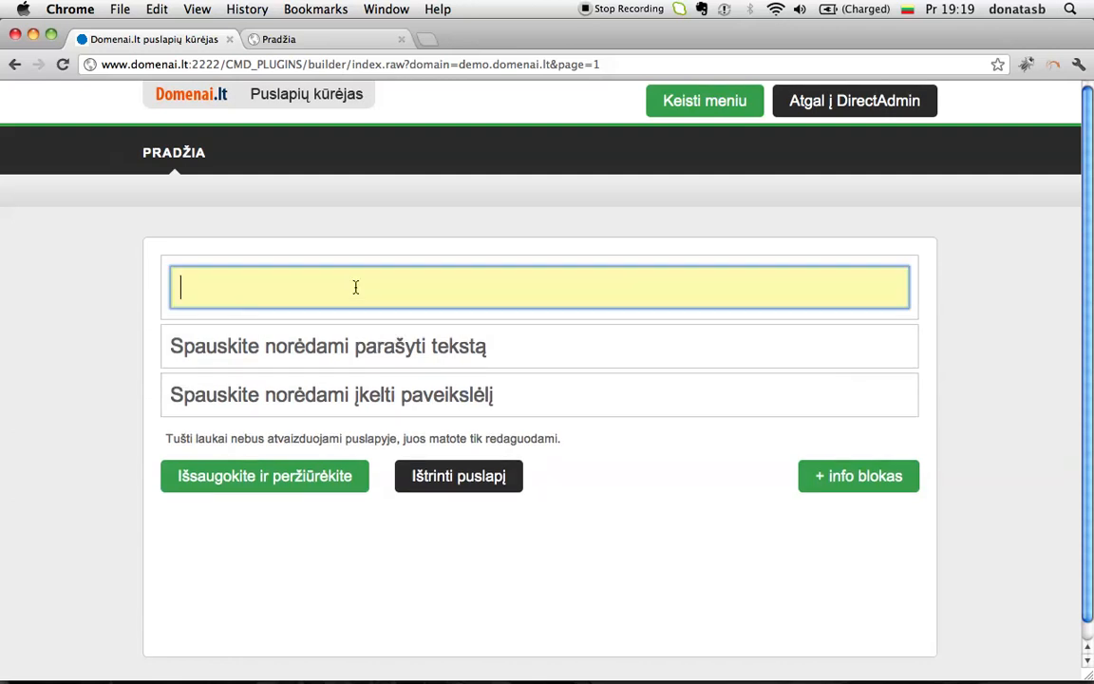
type("Mano pirma")
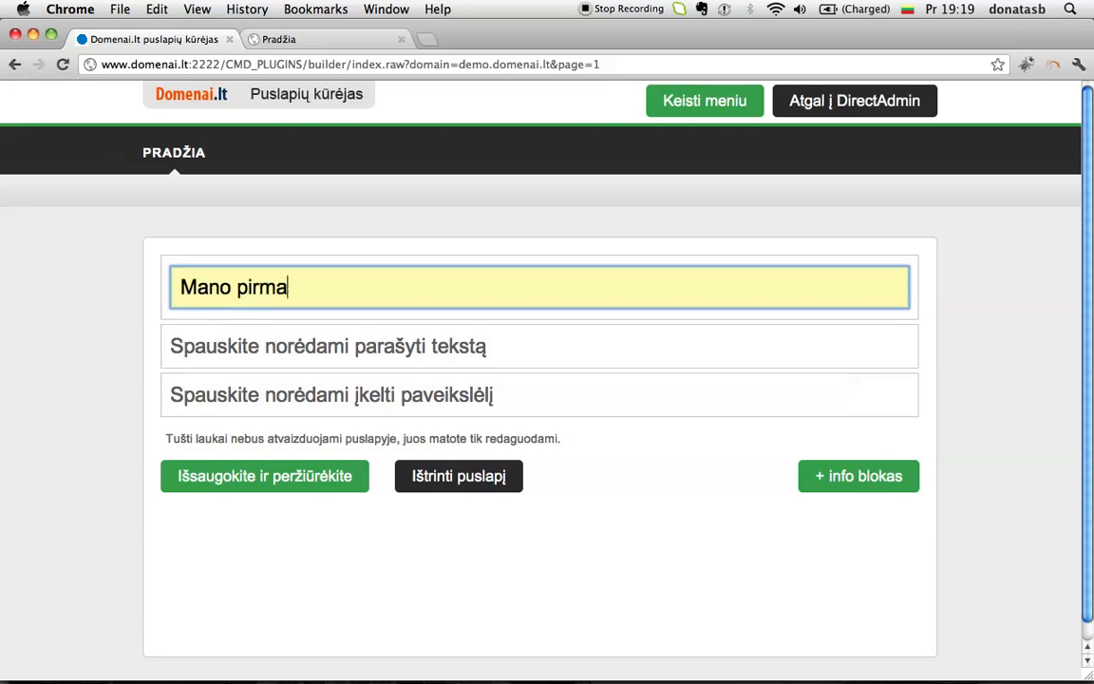
type("sis puslapis")
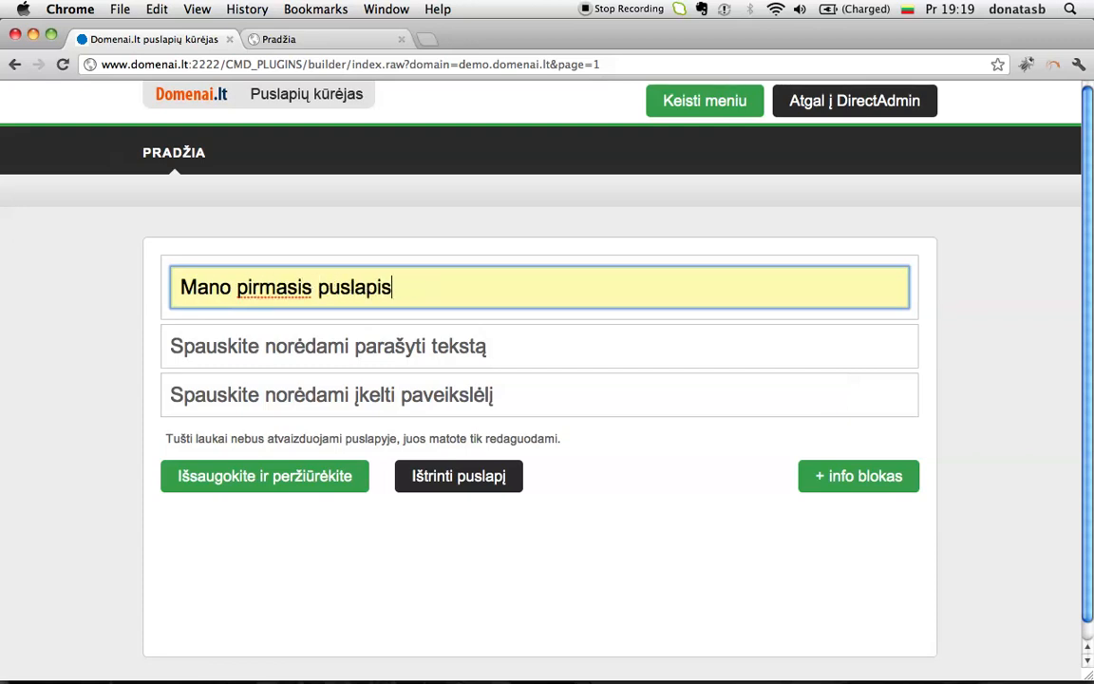
left_click(271, 328)
type("Šį puslapį sukūriau vos per 5 minutes!")
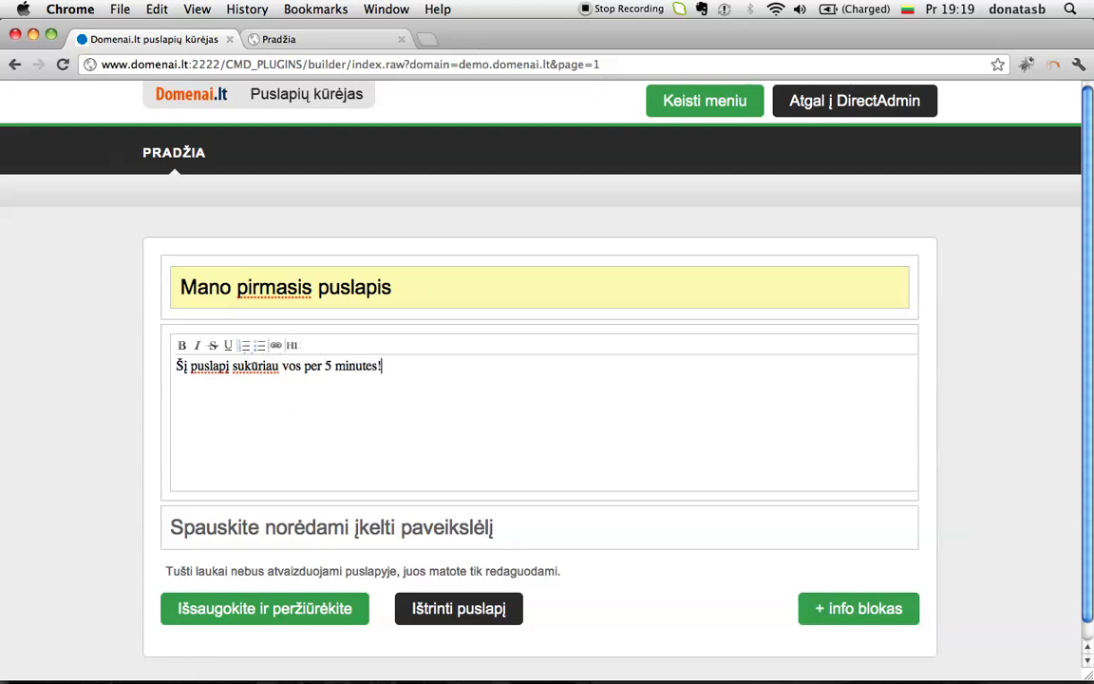
left_click(200, 525)
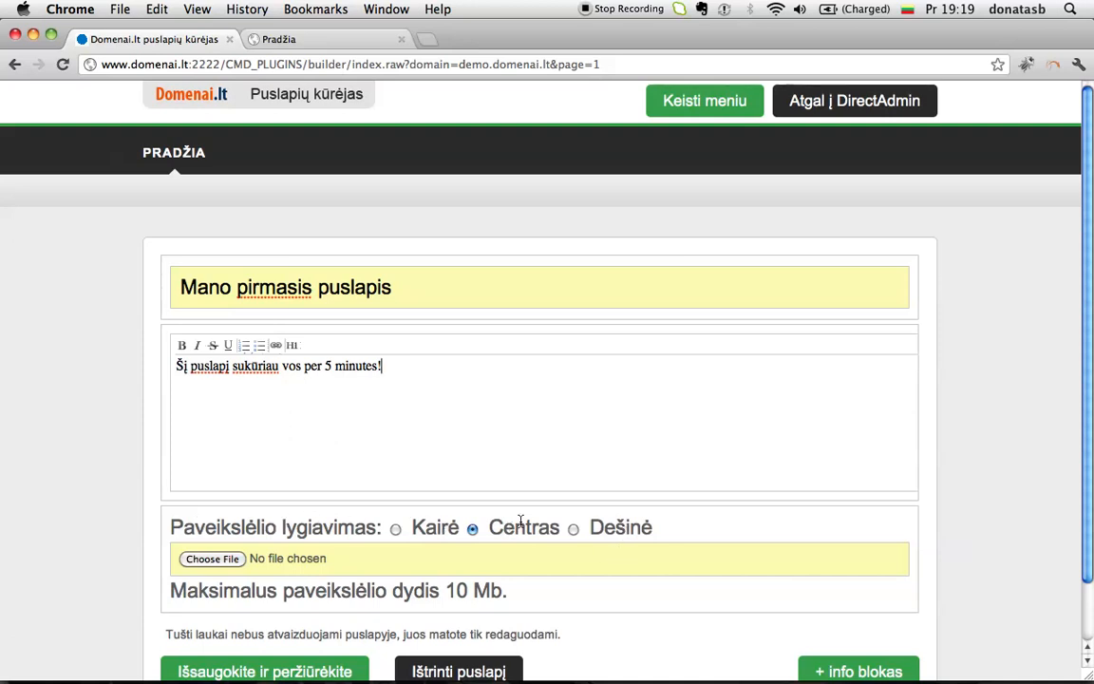
Step: Upload mumspatinkaregistruotidomenus.png as the page banner and save the page with preview
left_click(216, 560)
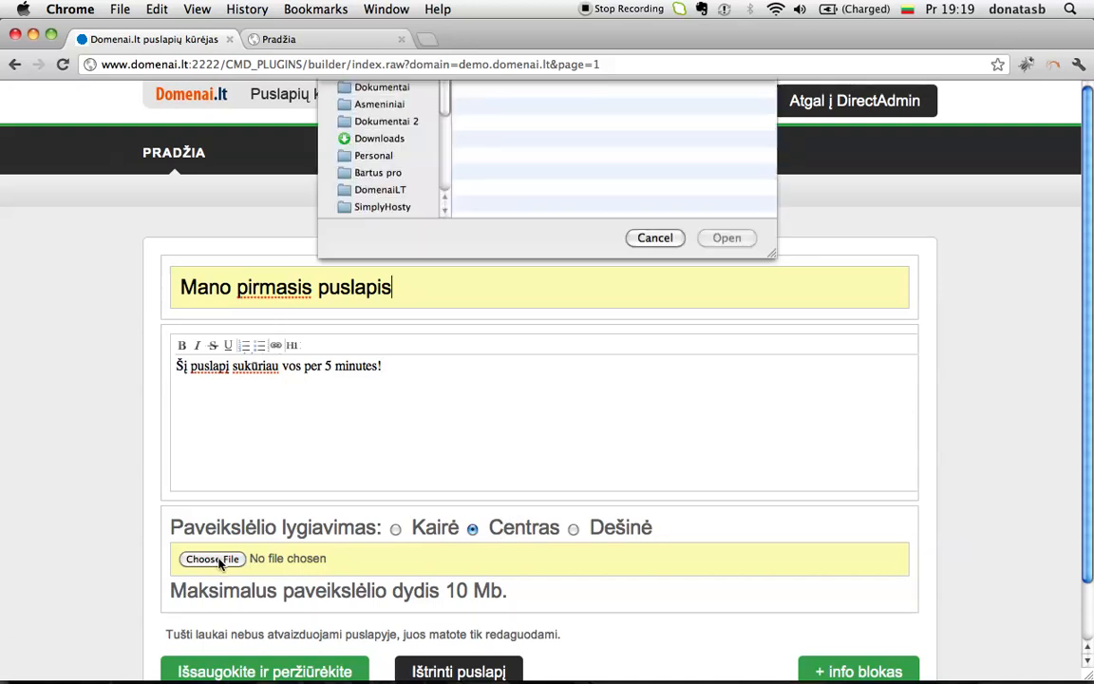
left_click(601, 140)
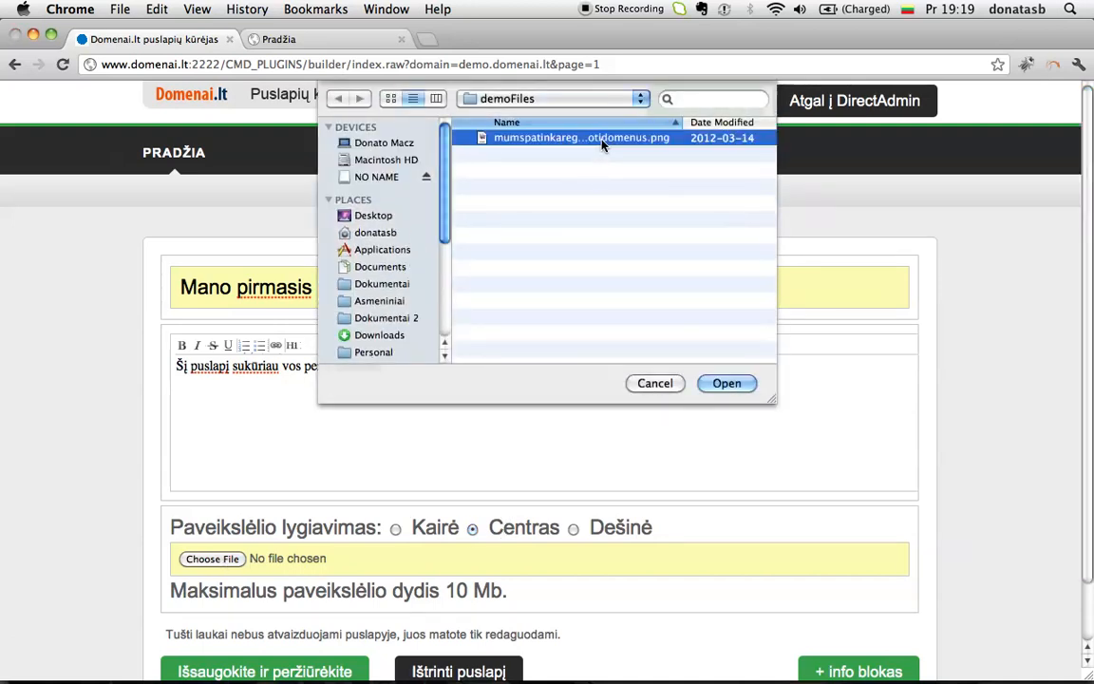
double_click(601, 139)
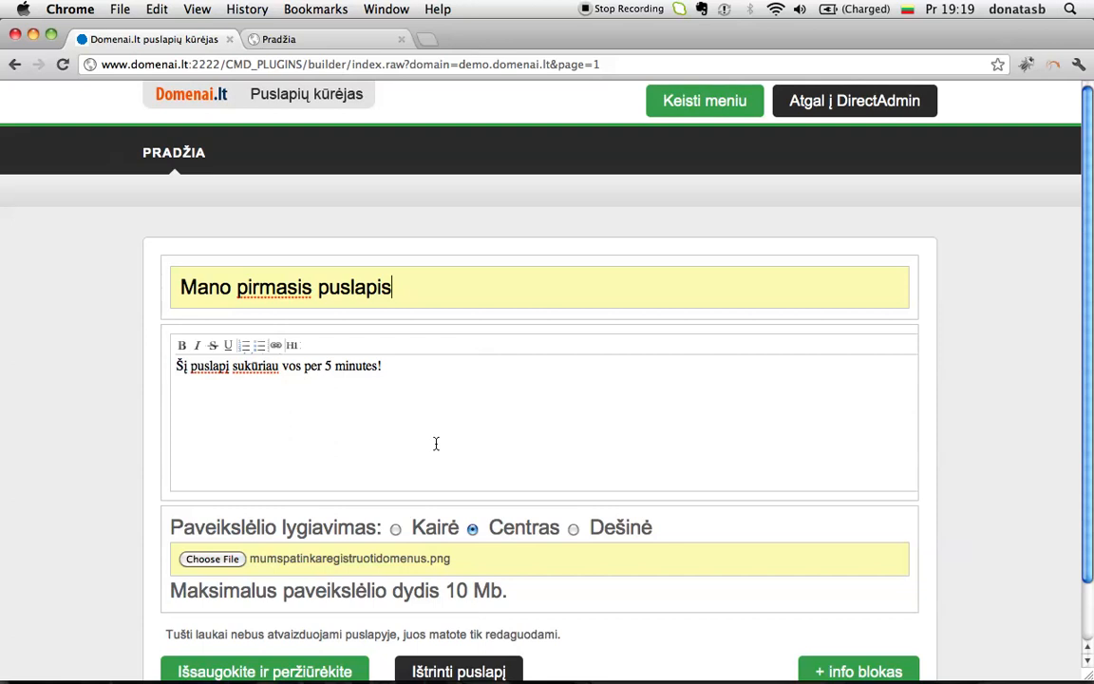
scroll(435, 442, "down", 2)
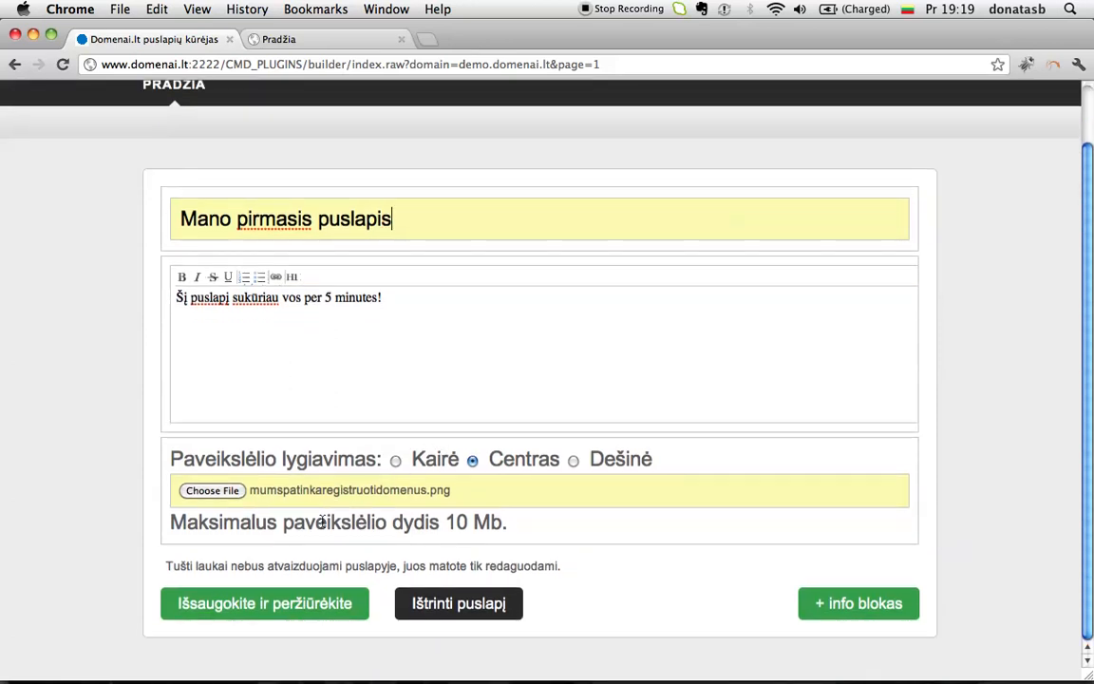
left_click(239, 608)
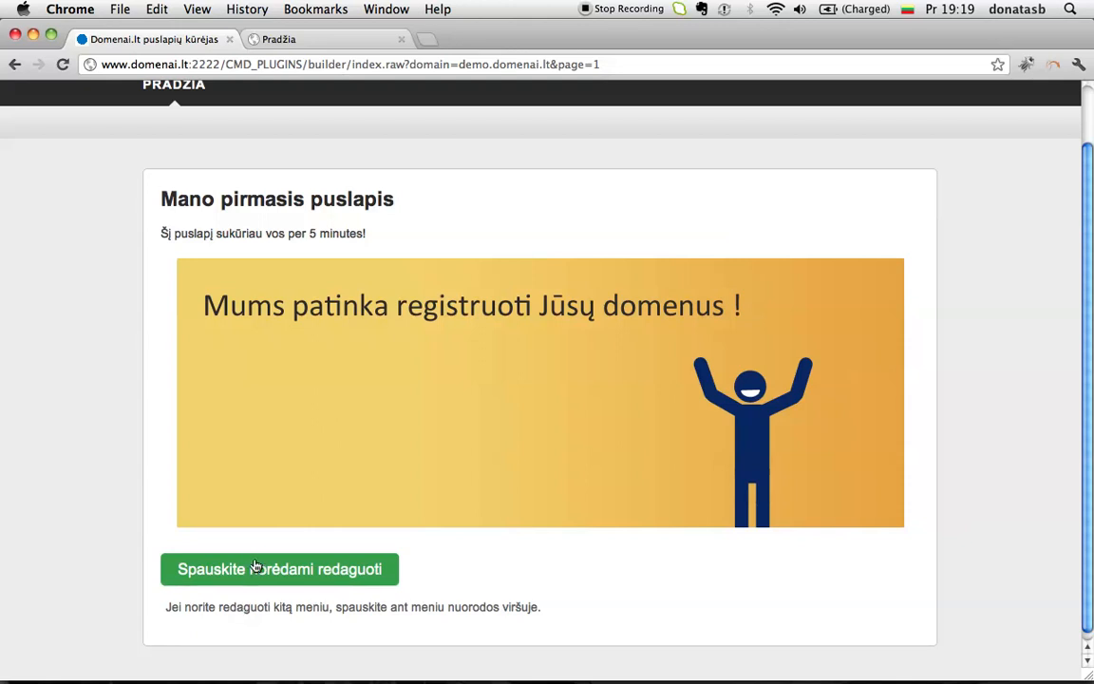
Step: Reopen the saved home page for editing and select its body text block
left_click(254, 568)
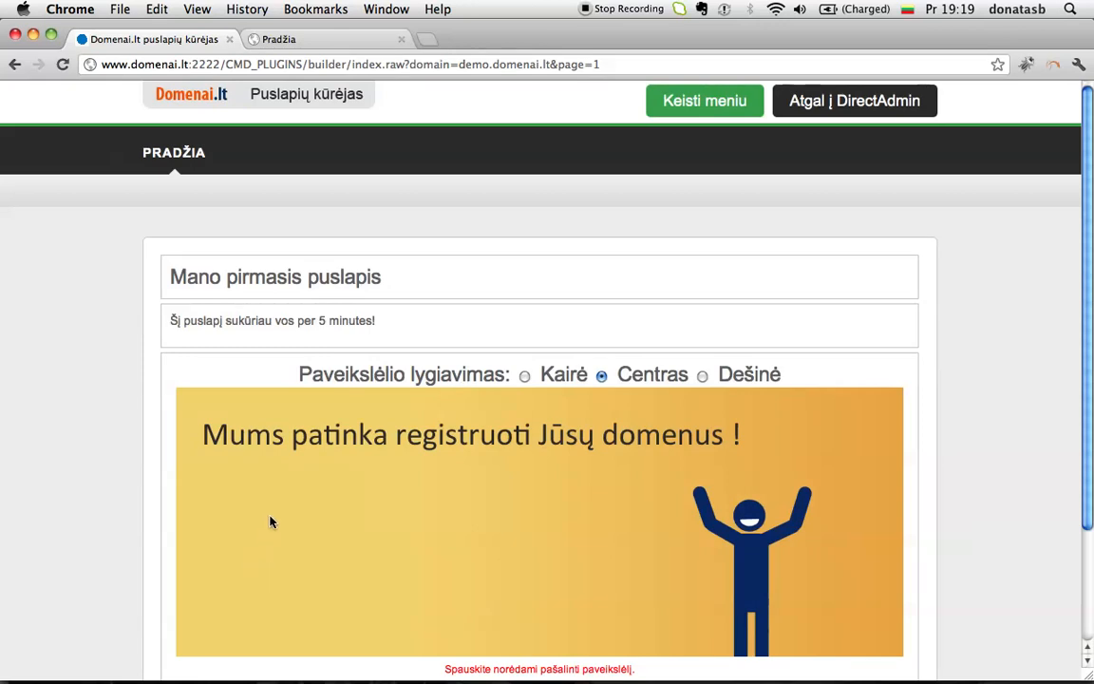
mouse_move(332, 334)
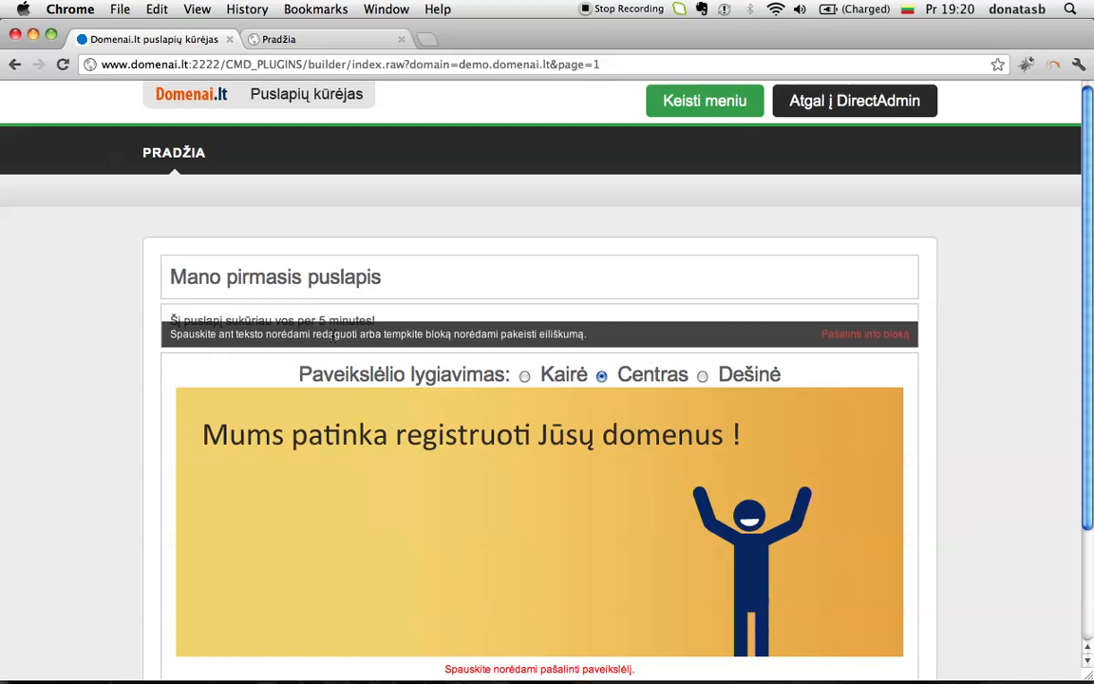
left_click(332, 337)
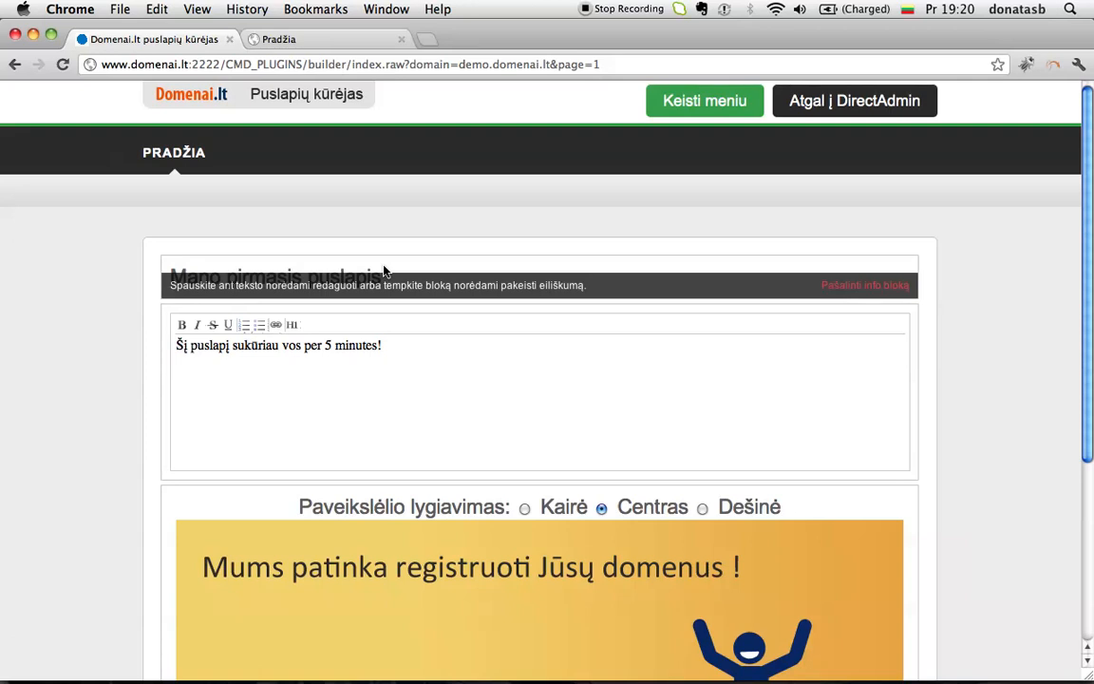
Step: Move the title block below the text and back above, then choose to remove the text block
left_click_drag(384, 273, 384, 451)
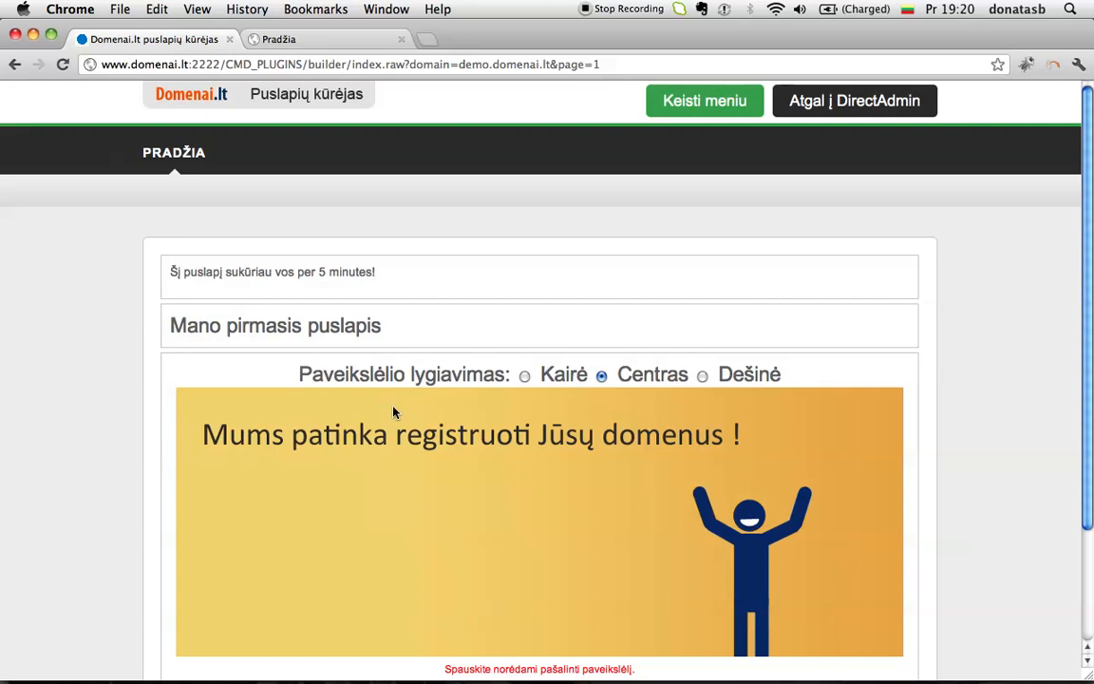
mouse_move(422, 331)
left_click_drag(423, 320, 424, 252)
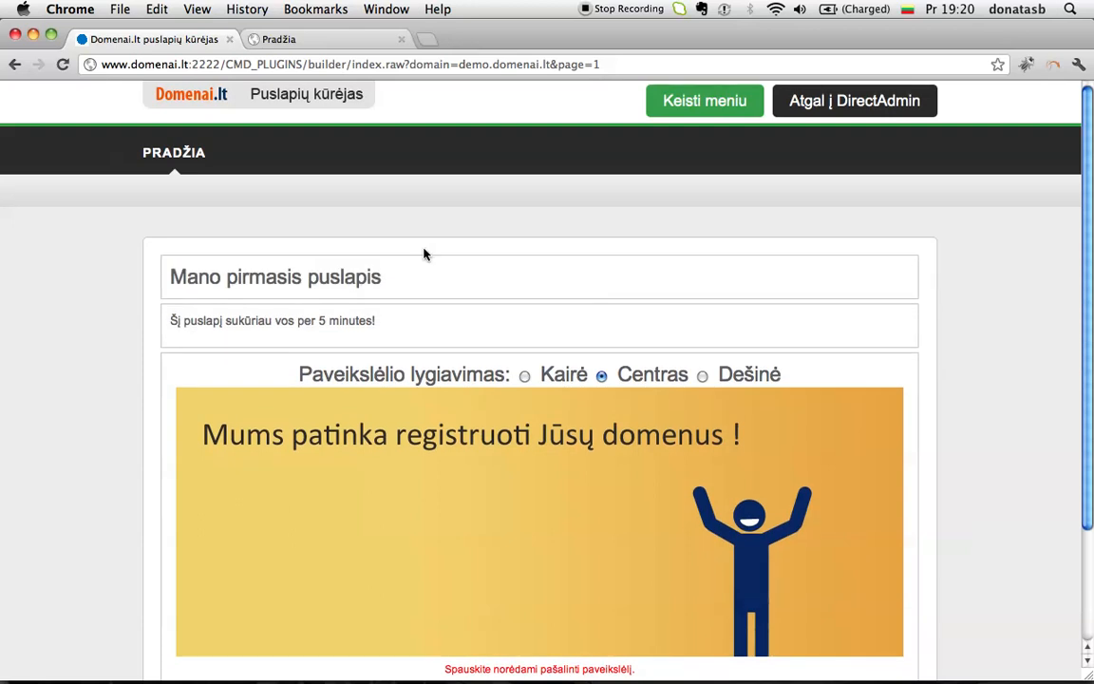
mouse_move(445, 321)
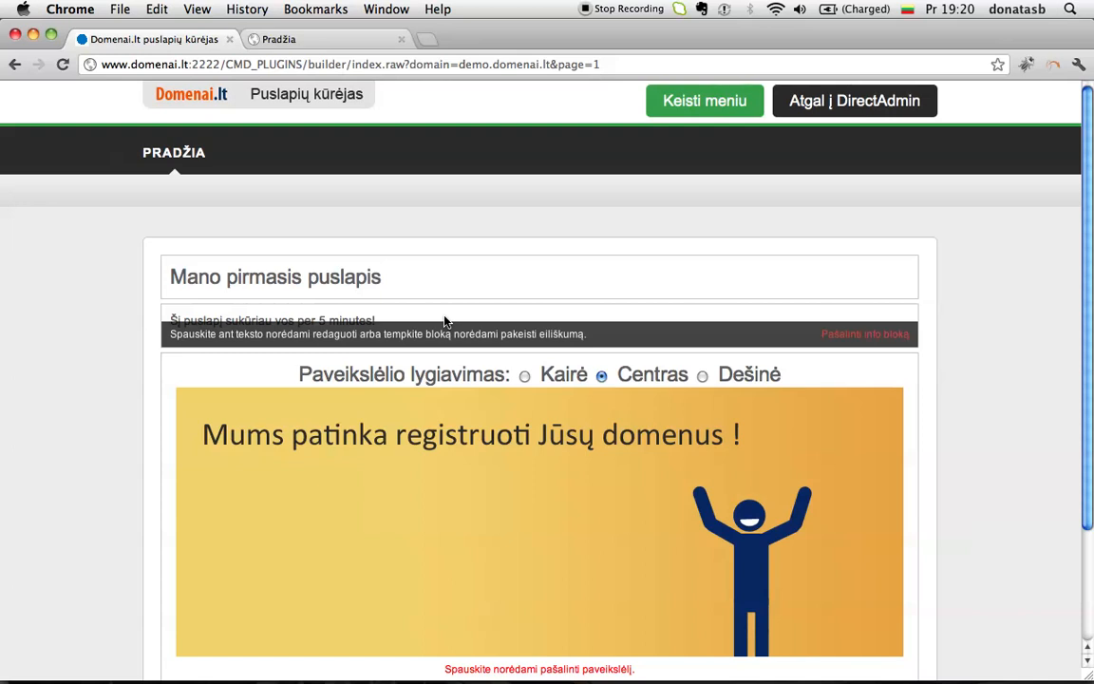
left_click(843, 345)
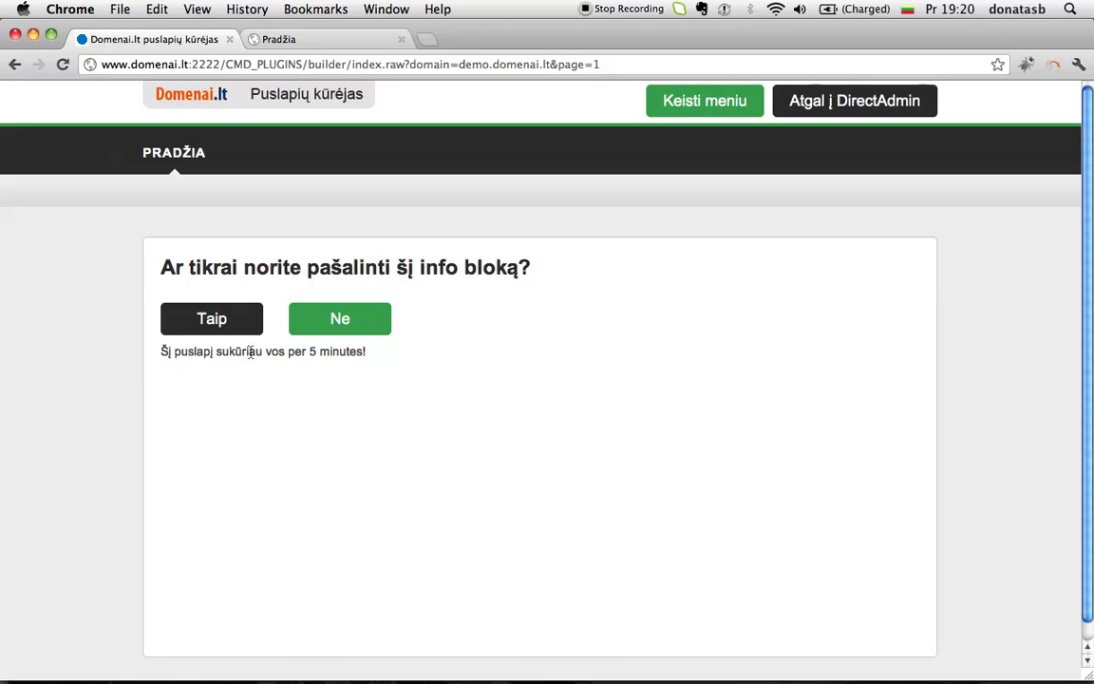
Step: Confirm deleting the 'Šį puslapį sukūriau vos per 5 minutes!' block and start adding another info block
left_click(212, 320)
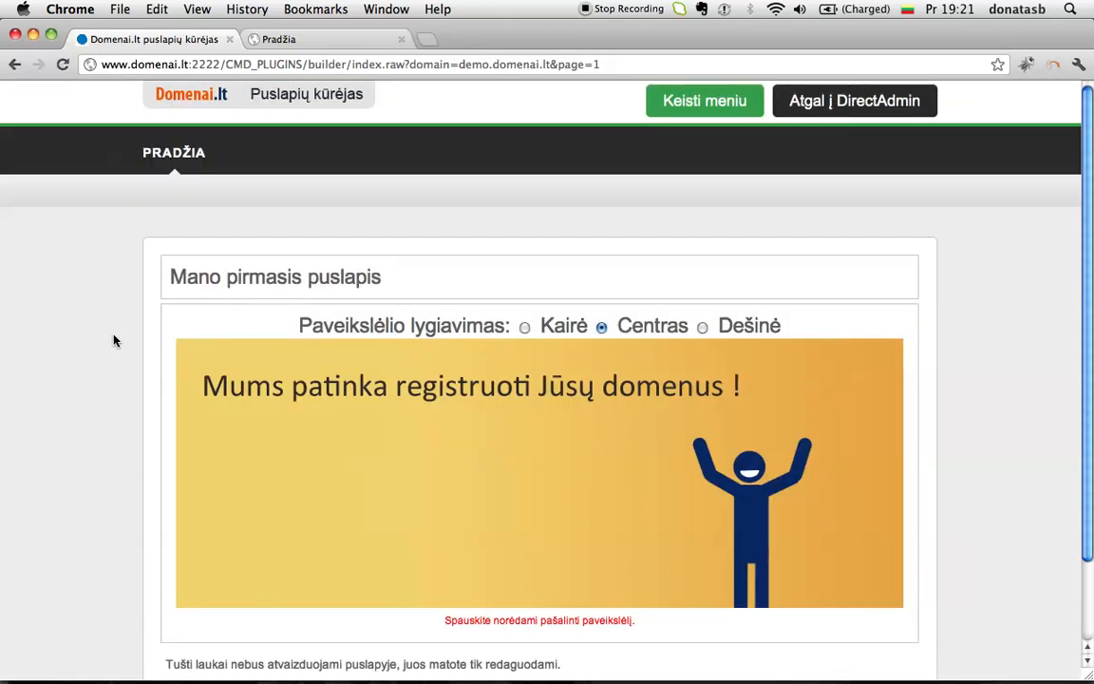
scroll(114, 340, "down", 2)
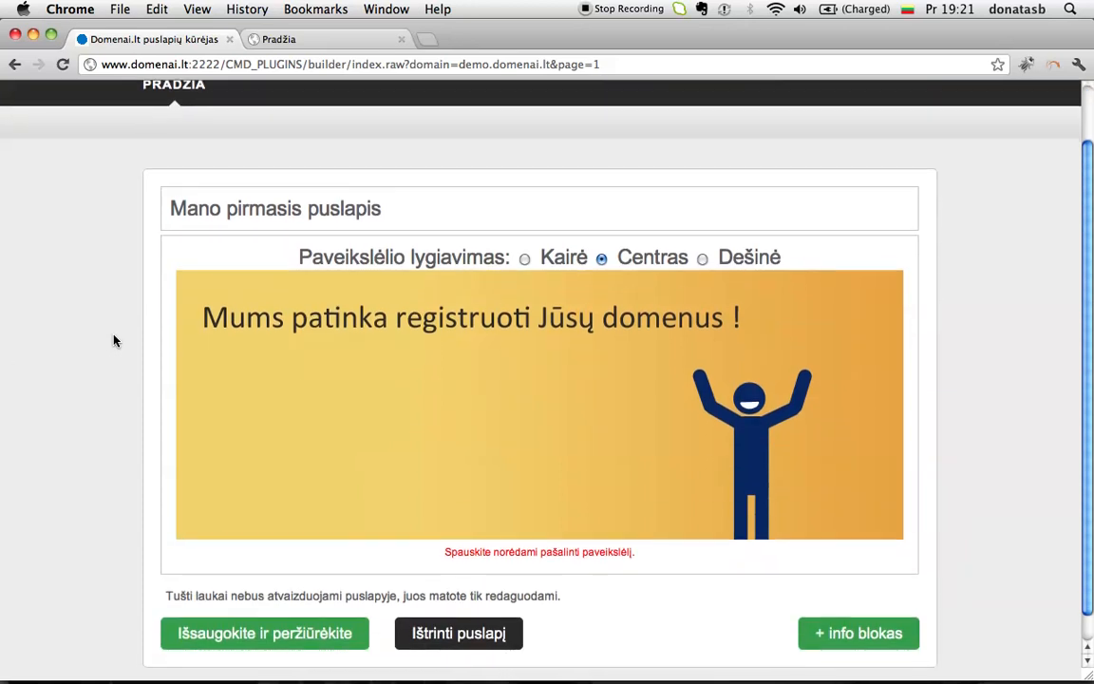
scroll(114, 340, "down", 1)
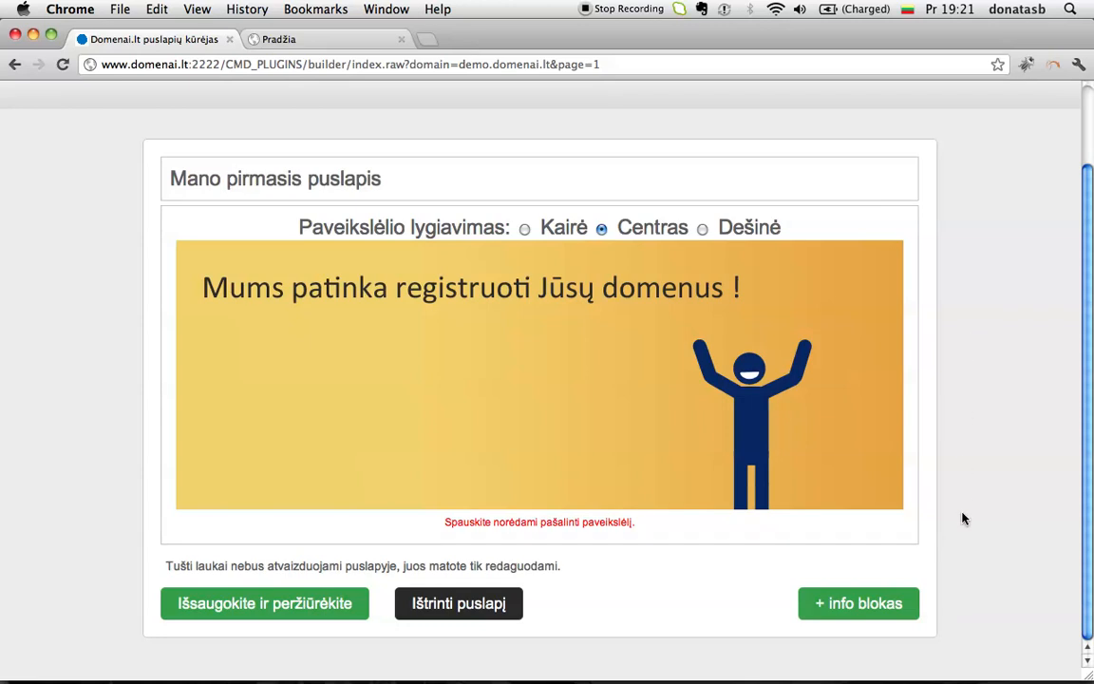
left_click(841, 605)
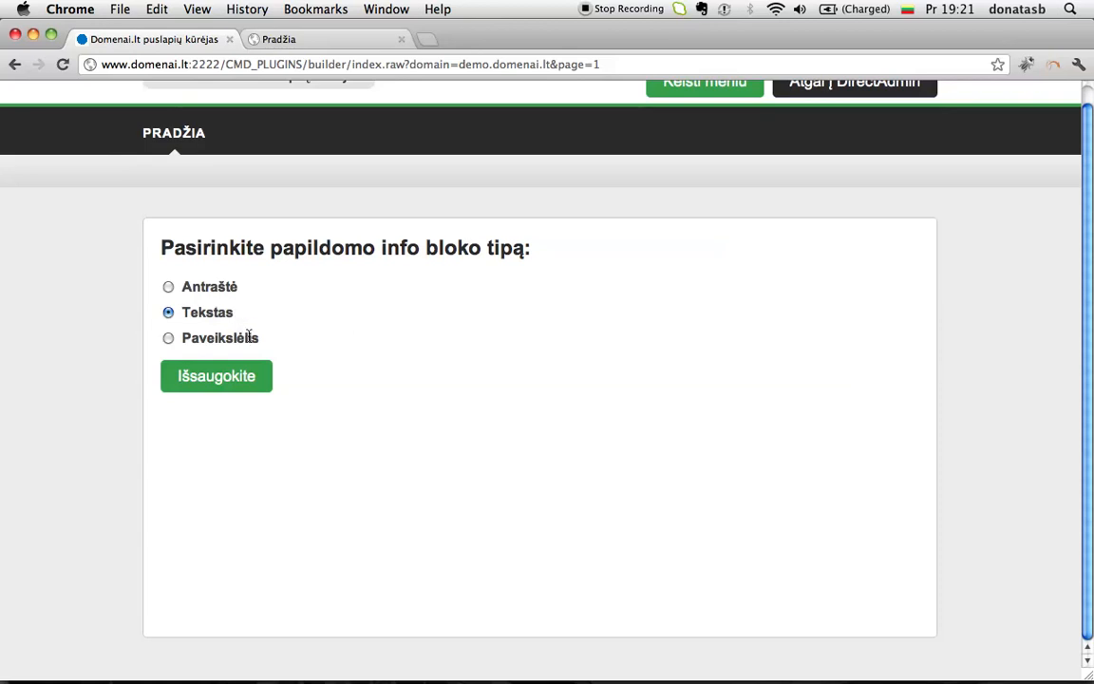
Step: Add a Tekstas info block and move it above the banner image, under the heading
left_click(202, 378)
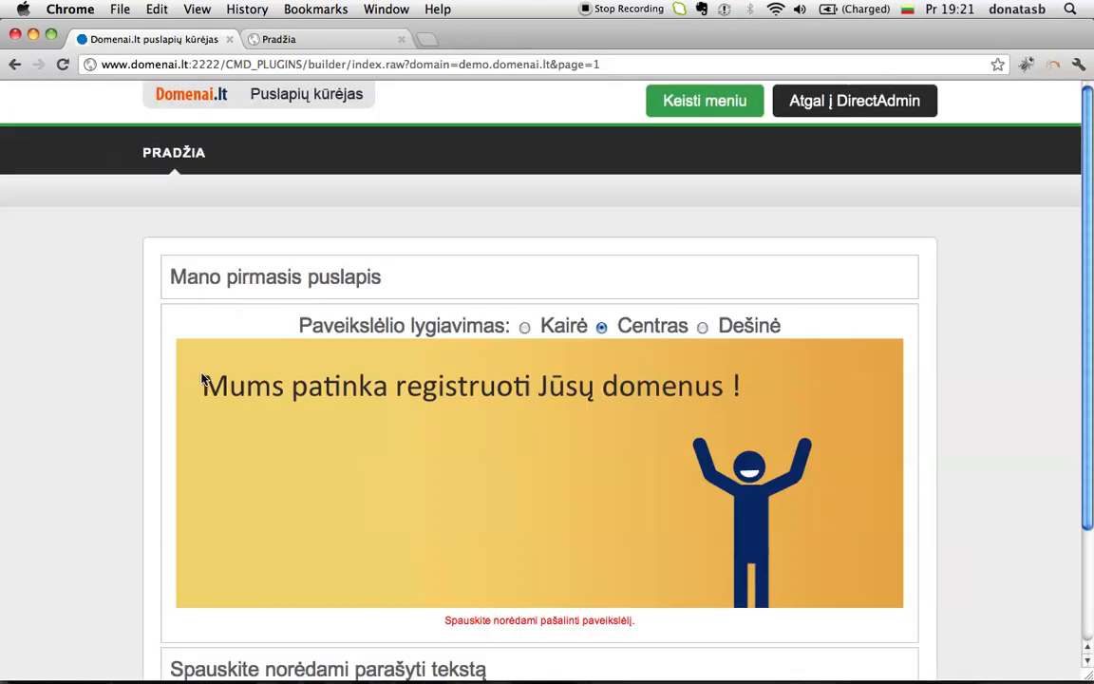
scroll(202, 378, "down", 3)
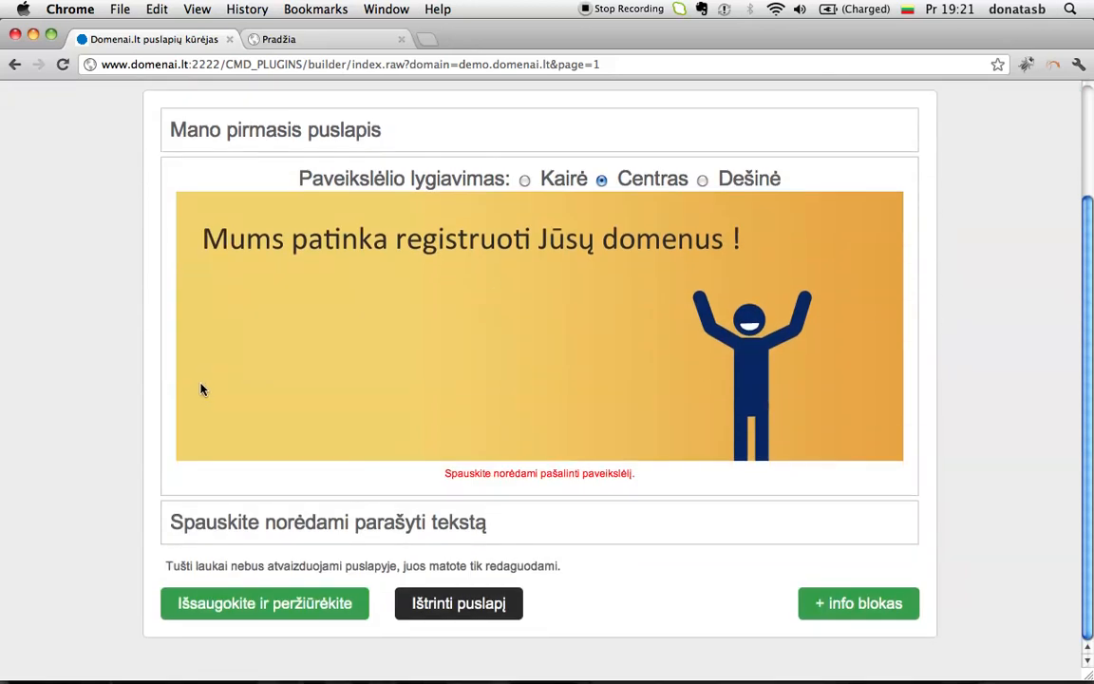
mouse_move(167, 515)
left_click_drag(166, 515, 168, 217)
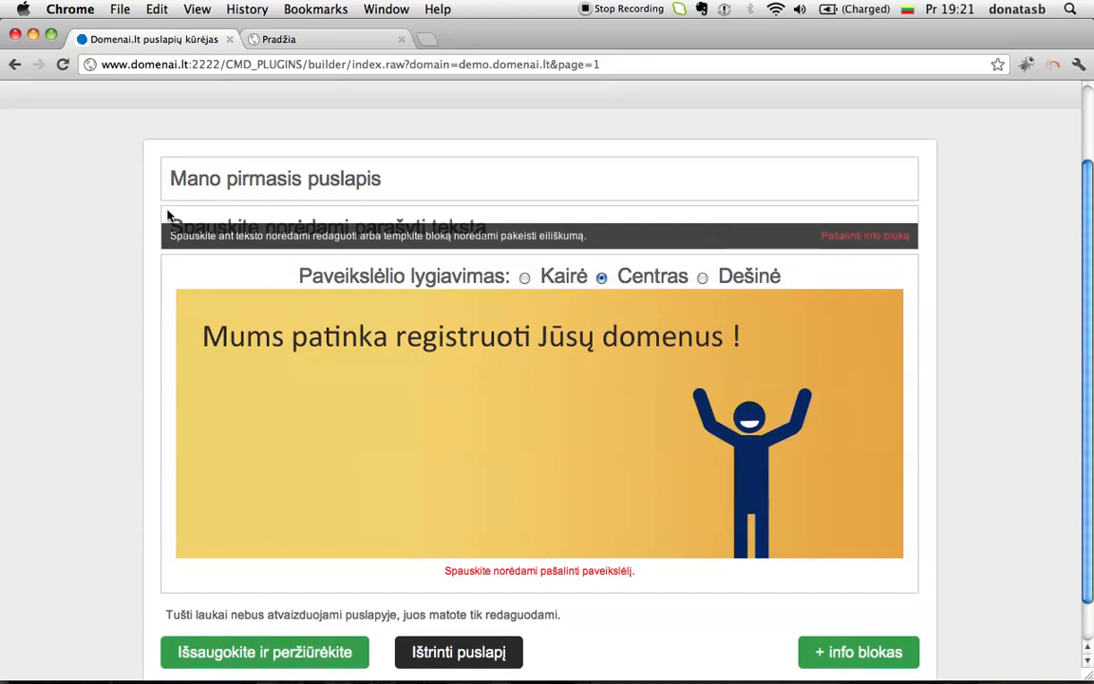
left_click(286, 232)
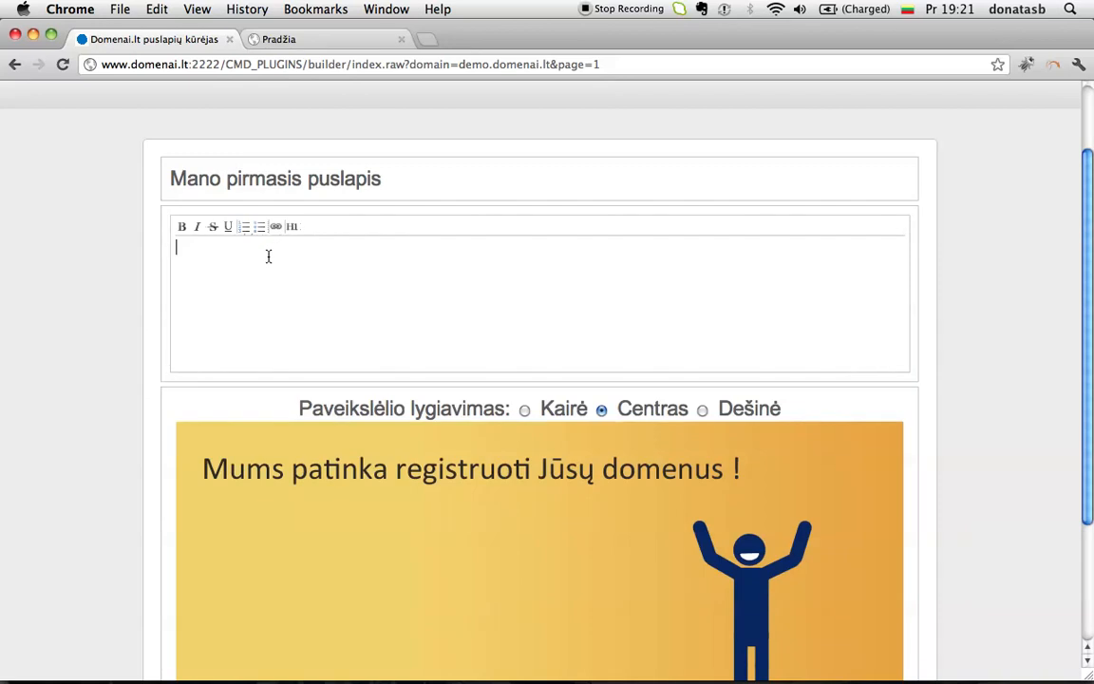
Step: Type 'Šį puslapį sukūriau vos per 5 minutes!' into the new block and set banner alignment to Kairė
type("Šį puslapį ")
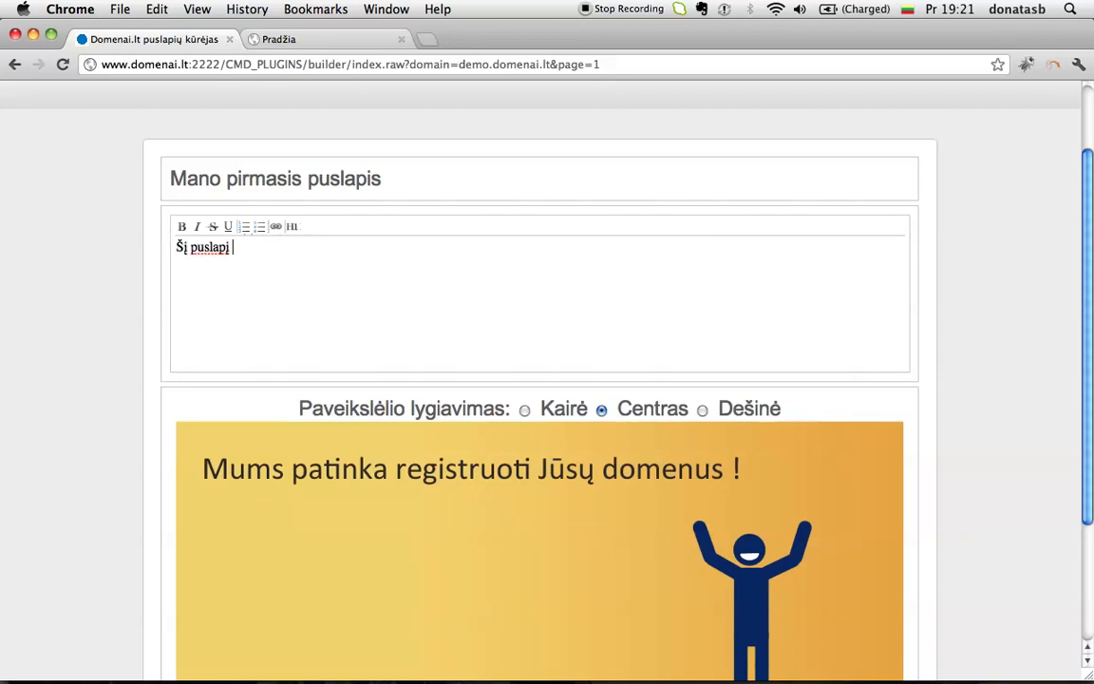
type("sukūriau vos per ")
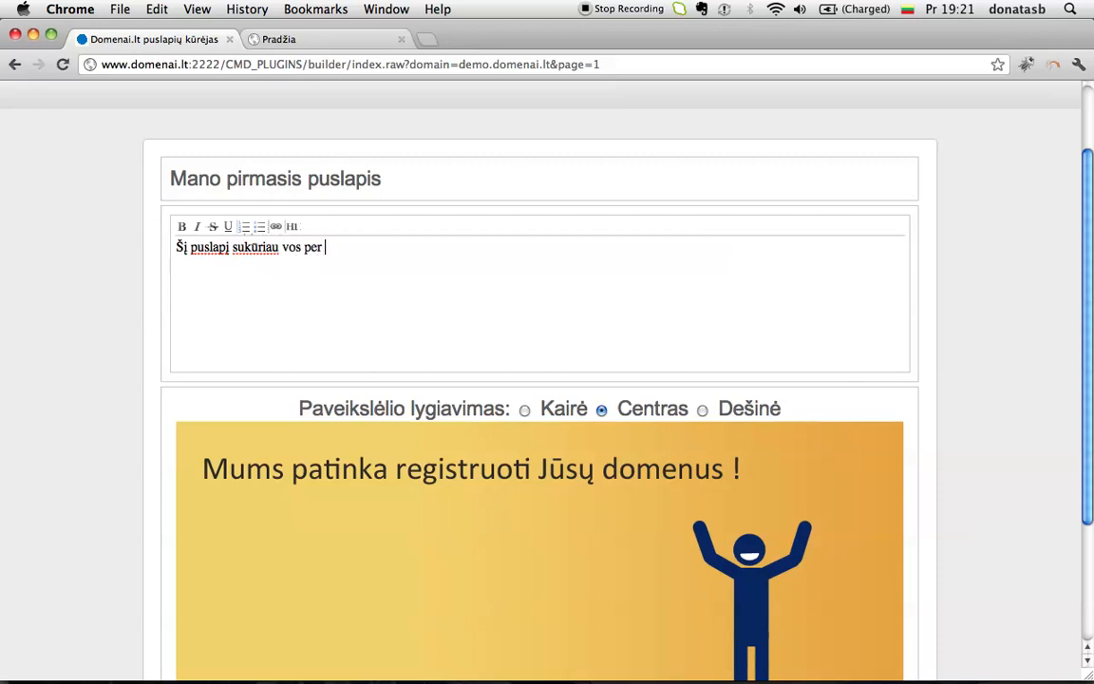
type("5 minutes!")
left_click(525, 409)
scroll(528, 414, "down", 3)
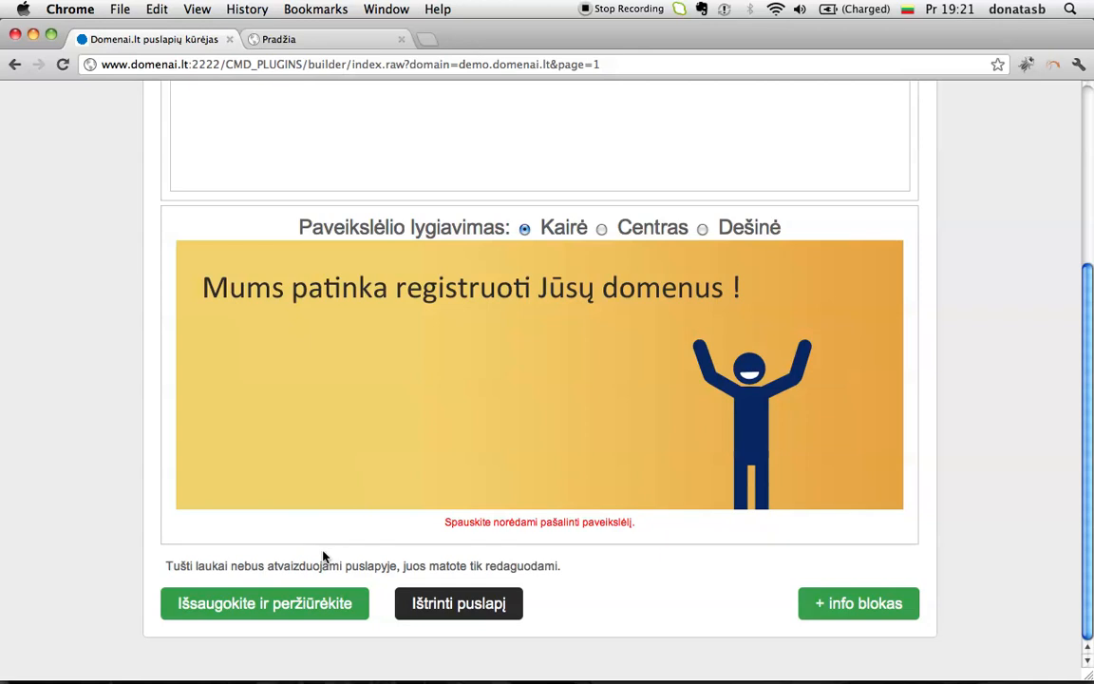
Step: Save the Pradžia page and preview the heading, sentence and left-aligned banner
left_click(279, 604)
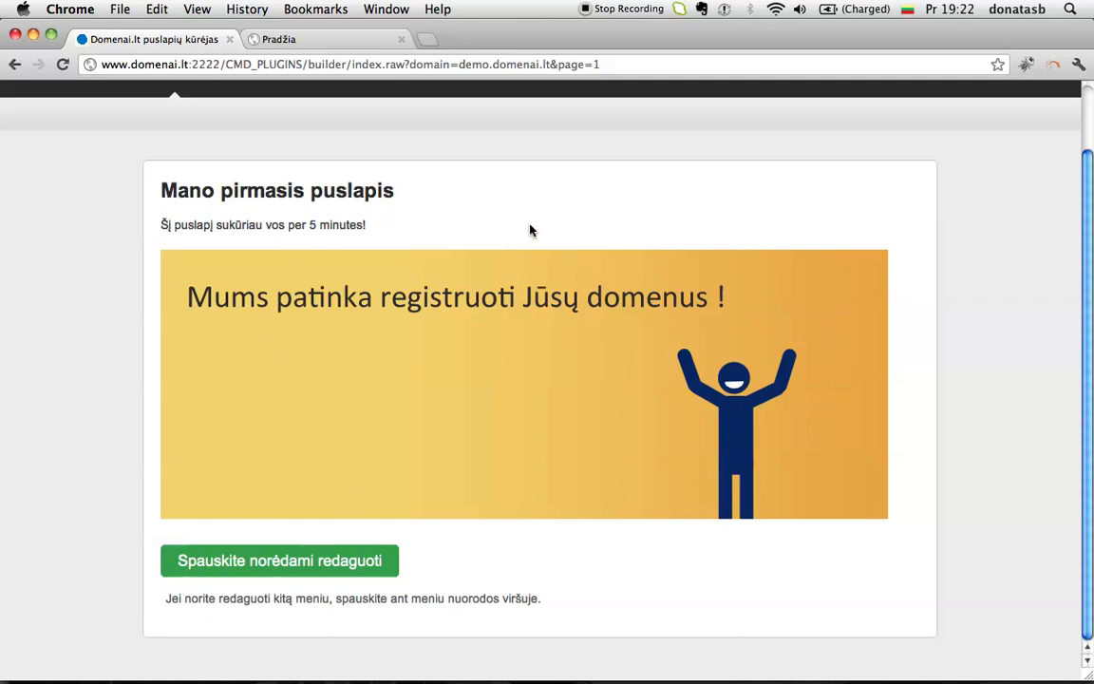
scroll(530, 229, "up", 2)
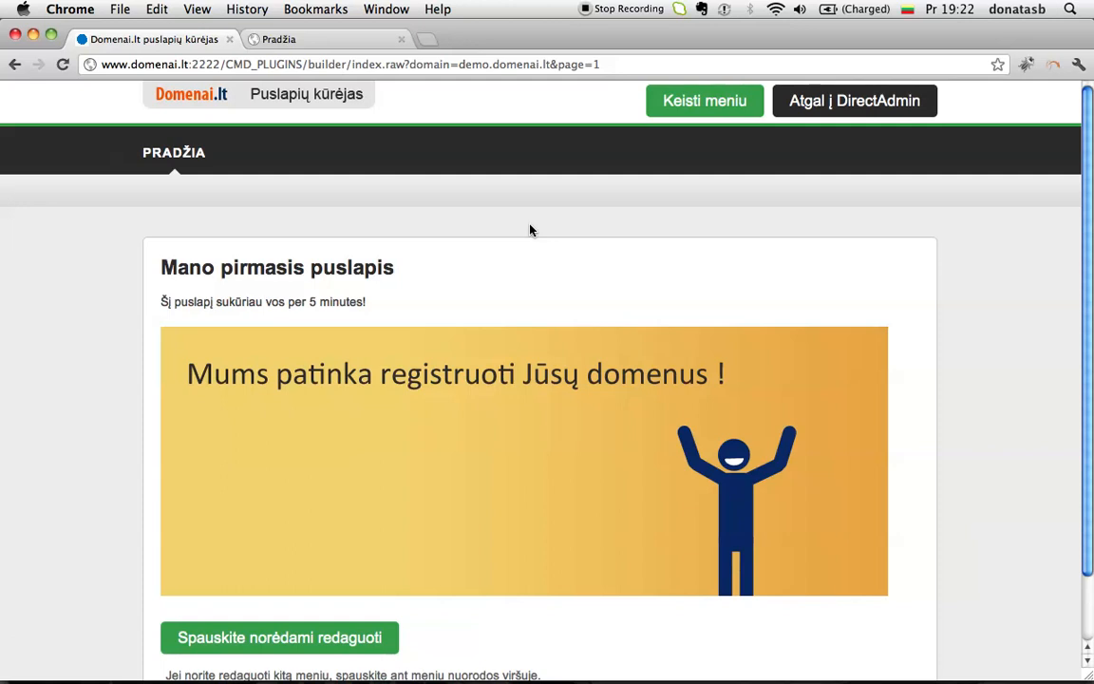
Step: Add a menu page named Kontaktai and open its empty editor
left_click(696, 106)
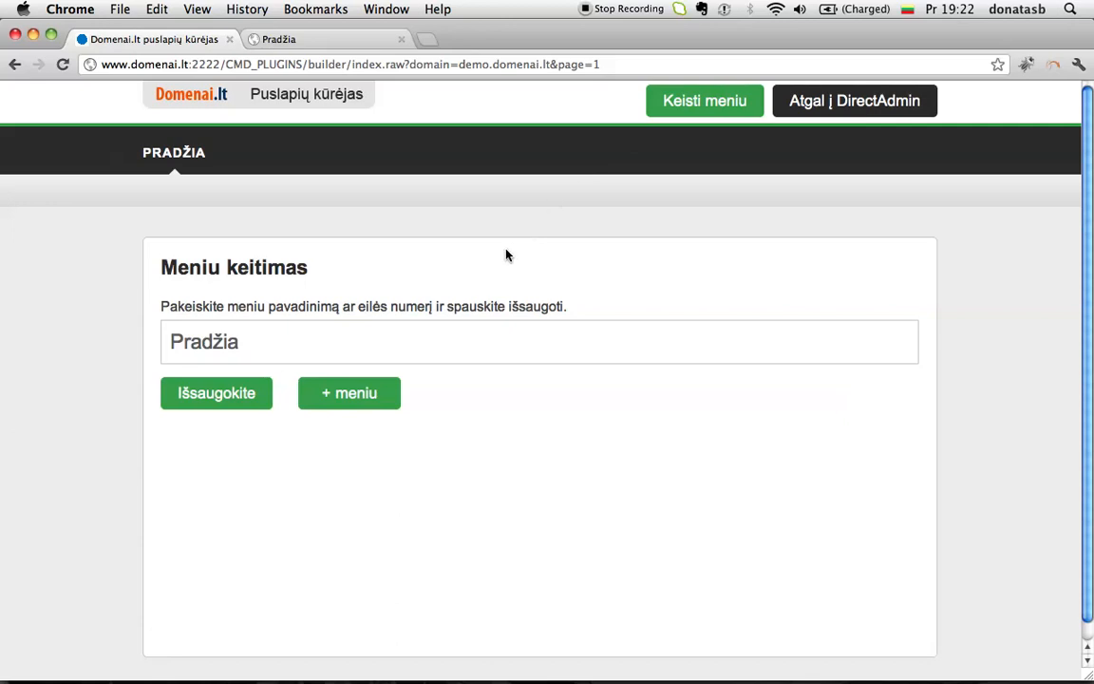
left_click(352, 393)
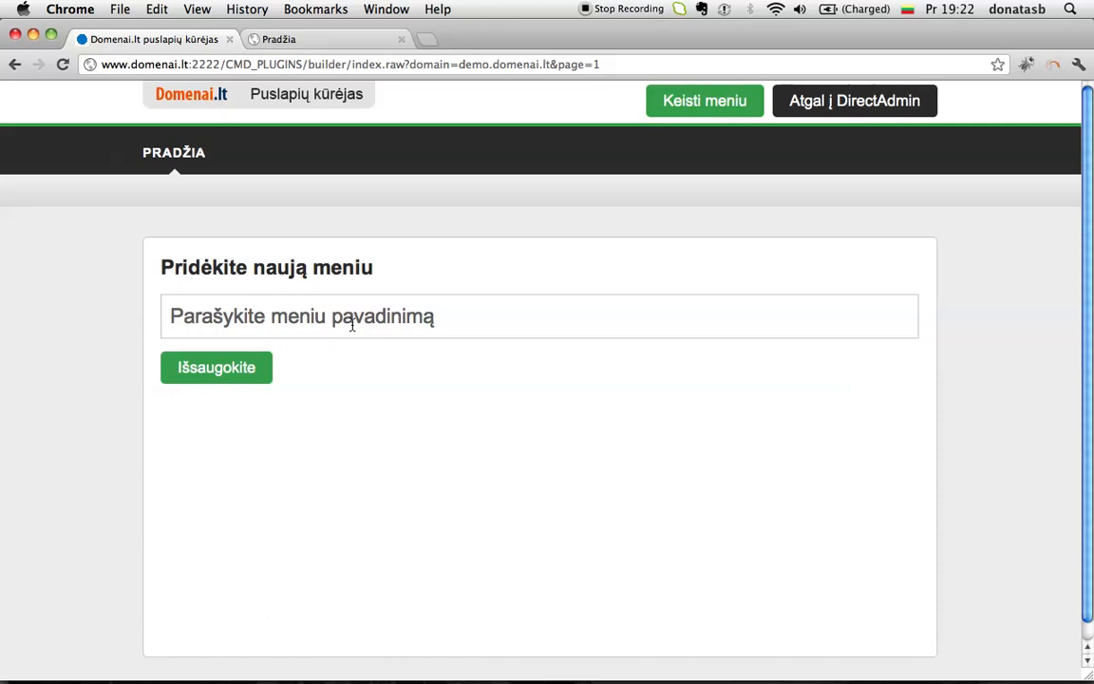
left_click(352, 326)
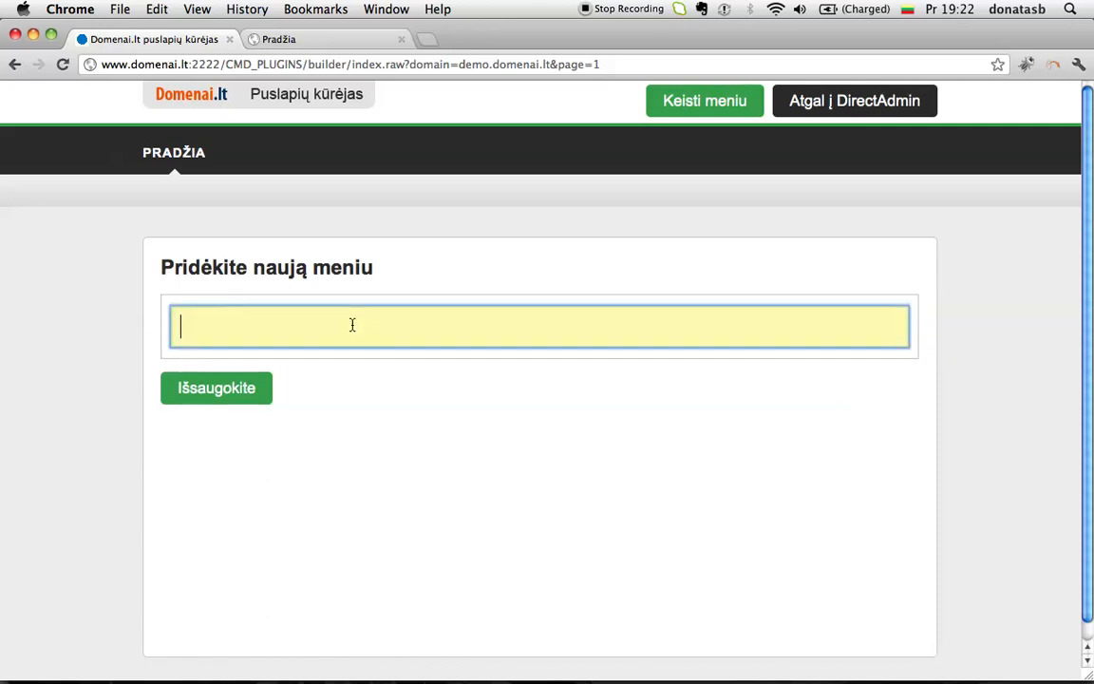
type("Kontaktai")
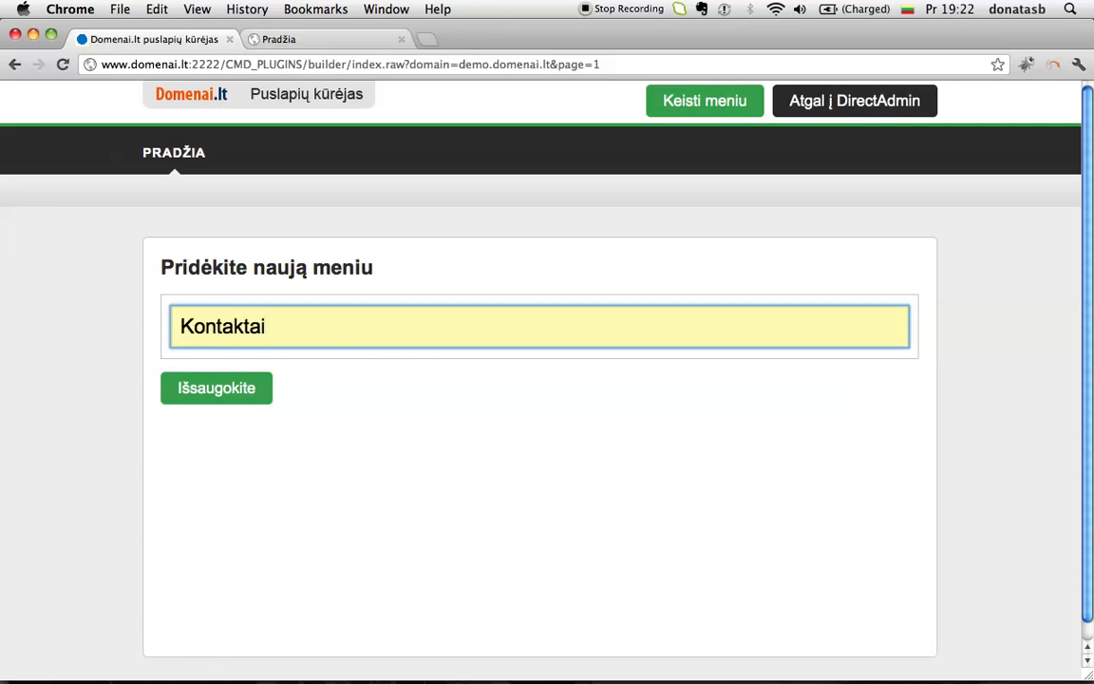
left_click(232, 388)
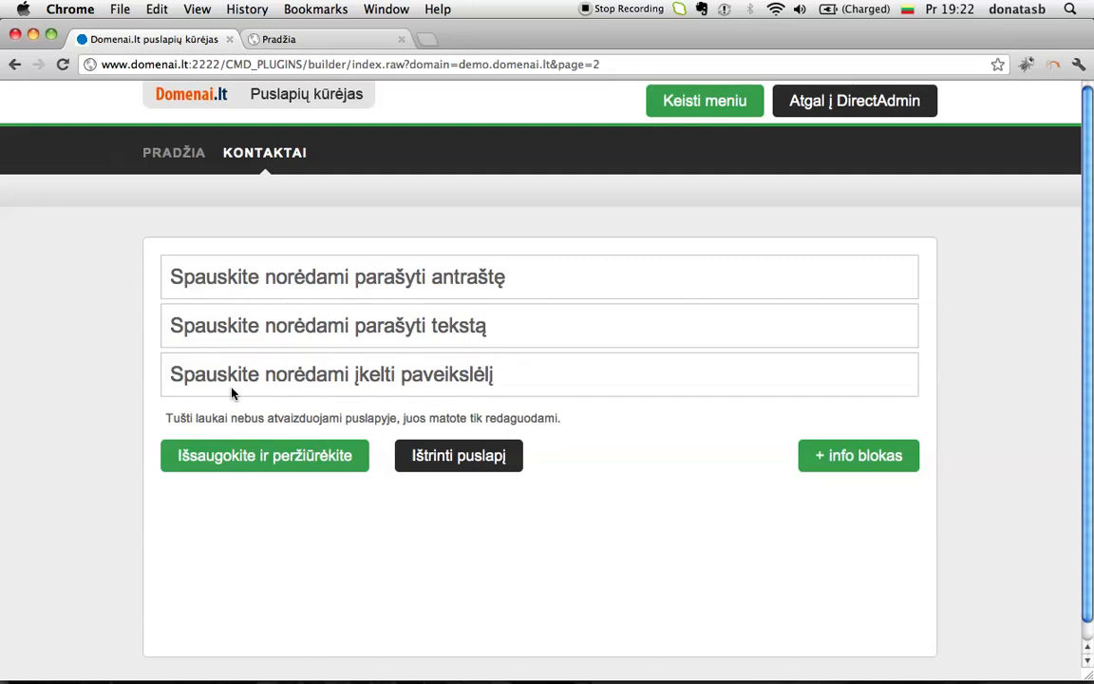
left_click(178, 160)
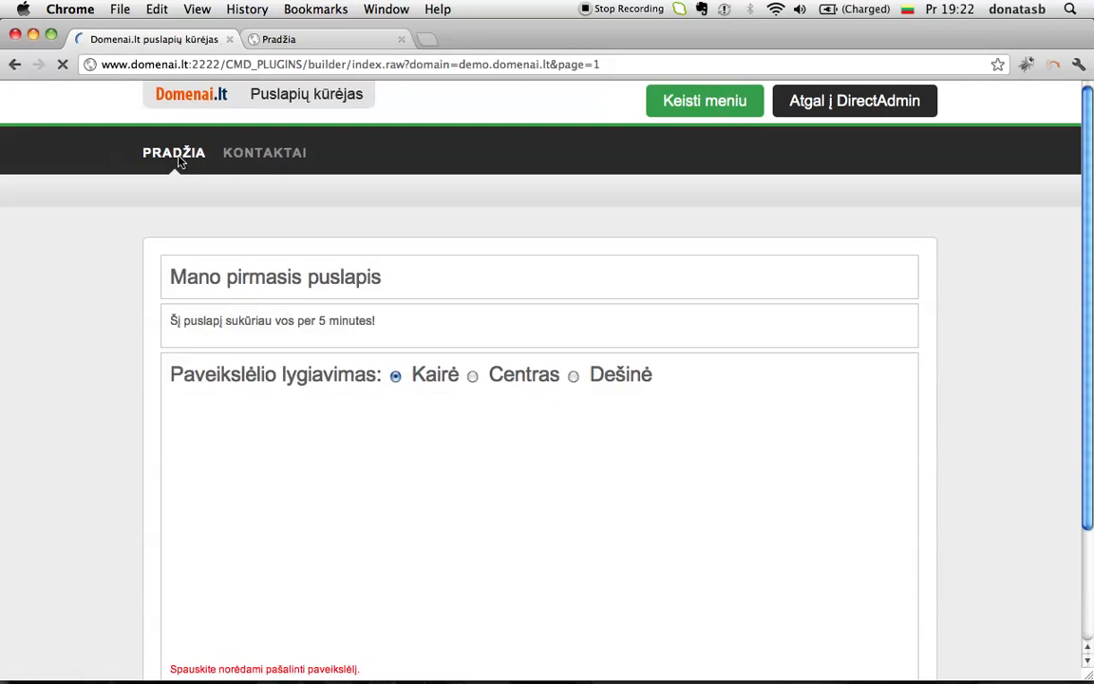
left_click(251, 150)
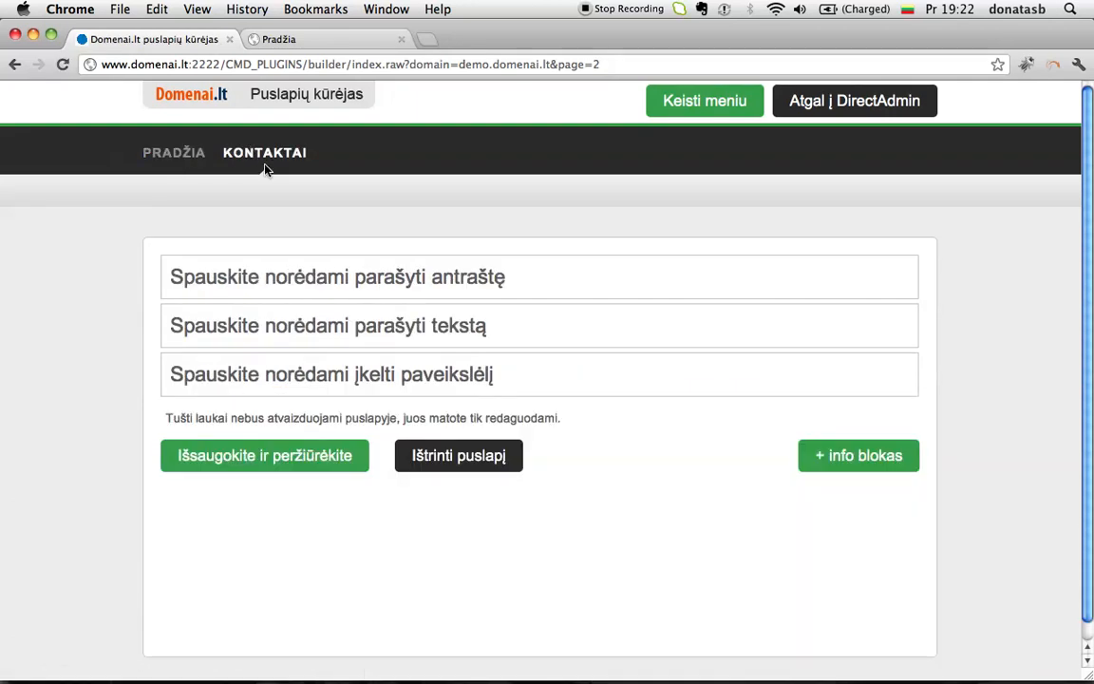
Step: Give Kontaktai the heading 'Kontaktai' and a 'Su manimi galite susisiekti el. paštu' line with the contact e-mail, then save
left_click(351, 271)
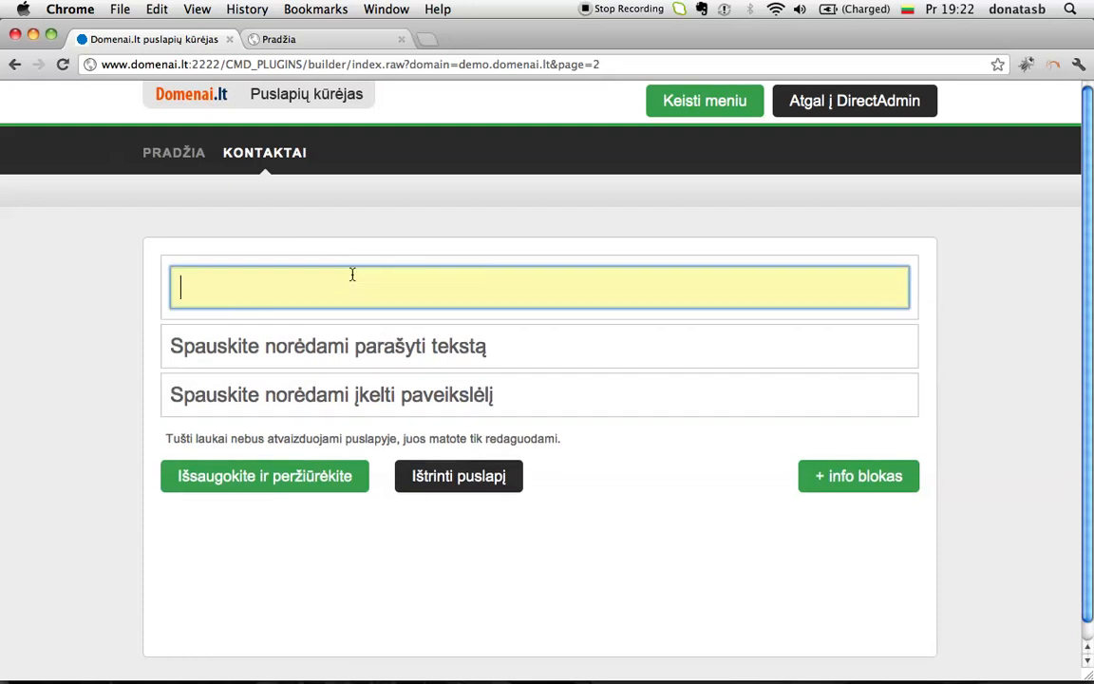
type("Kontaktai")
left_click(328, 344)
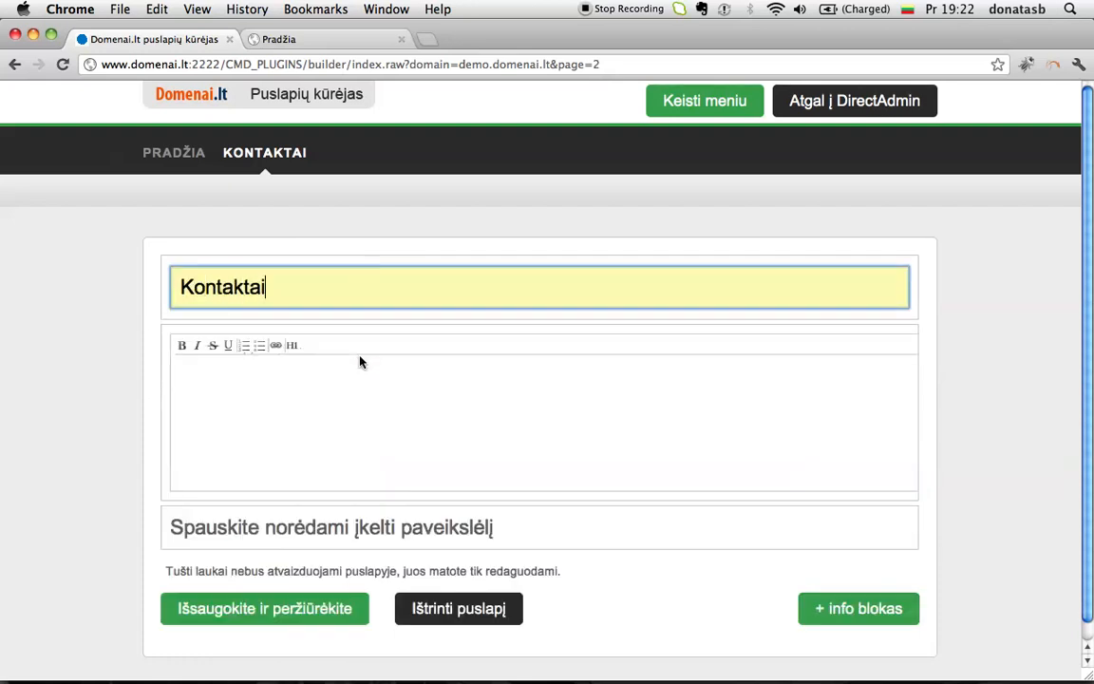
type("Su manimi galit")
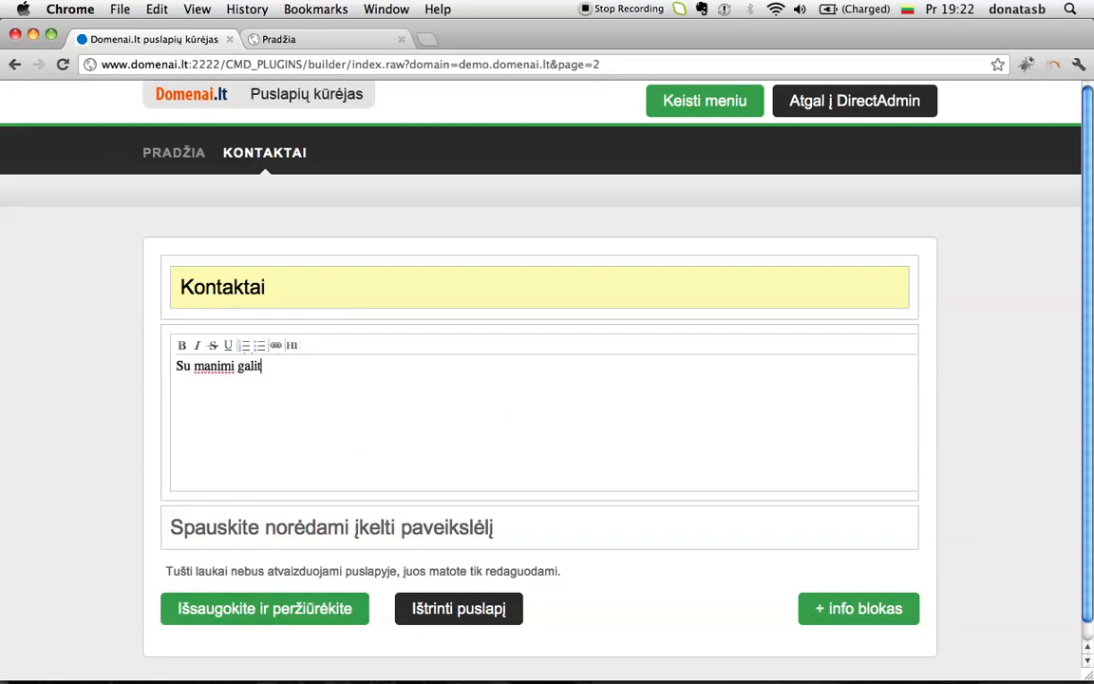
type("e susisi")
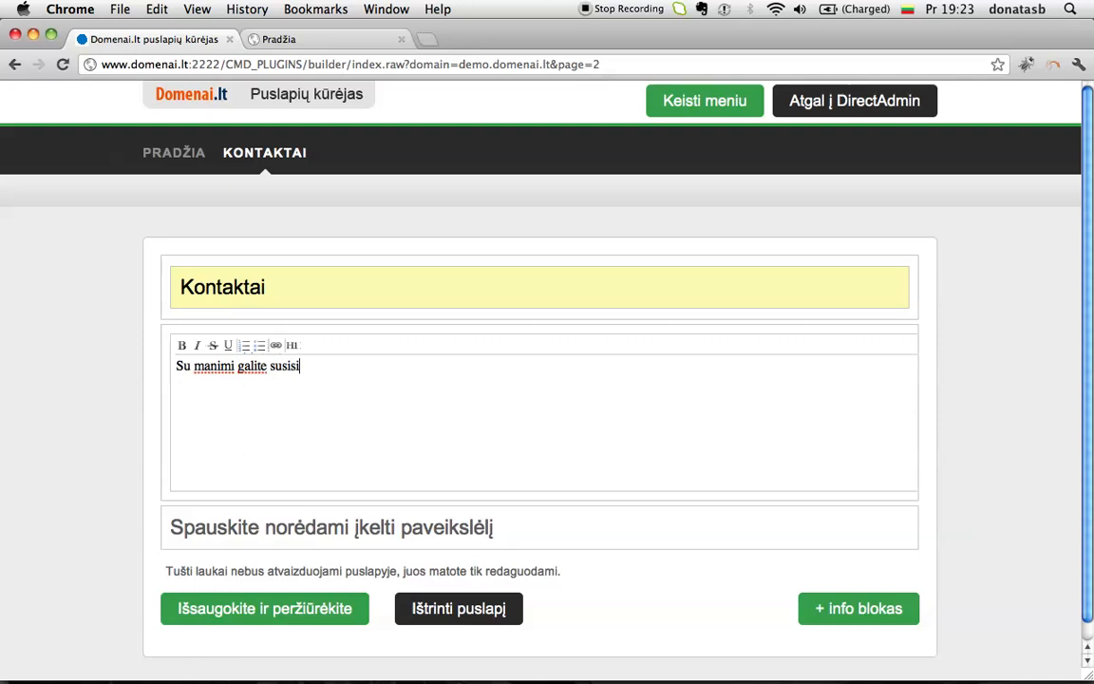
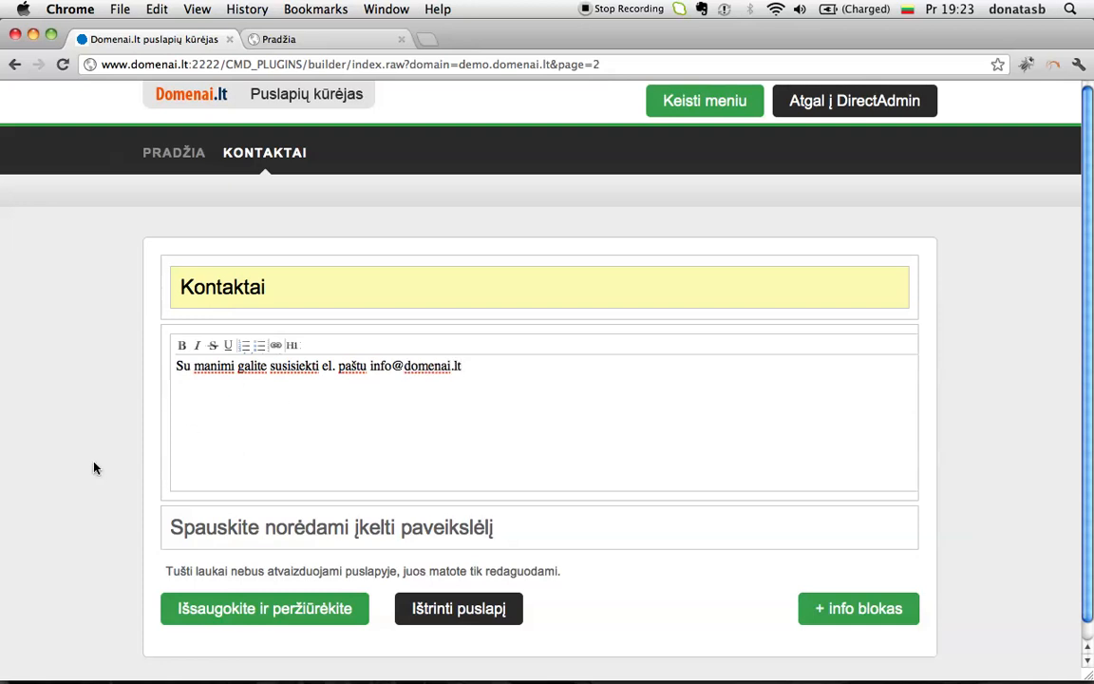
scroll(94, 467, "down", 1)
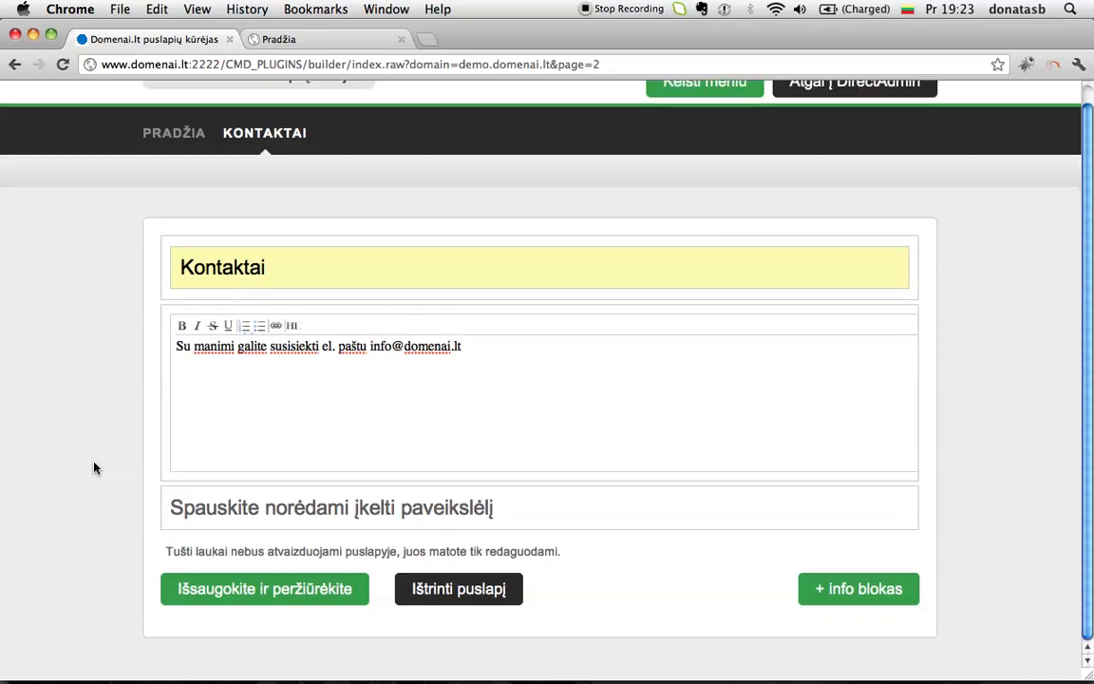
left_click(284, 605)
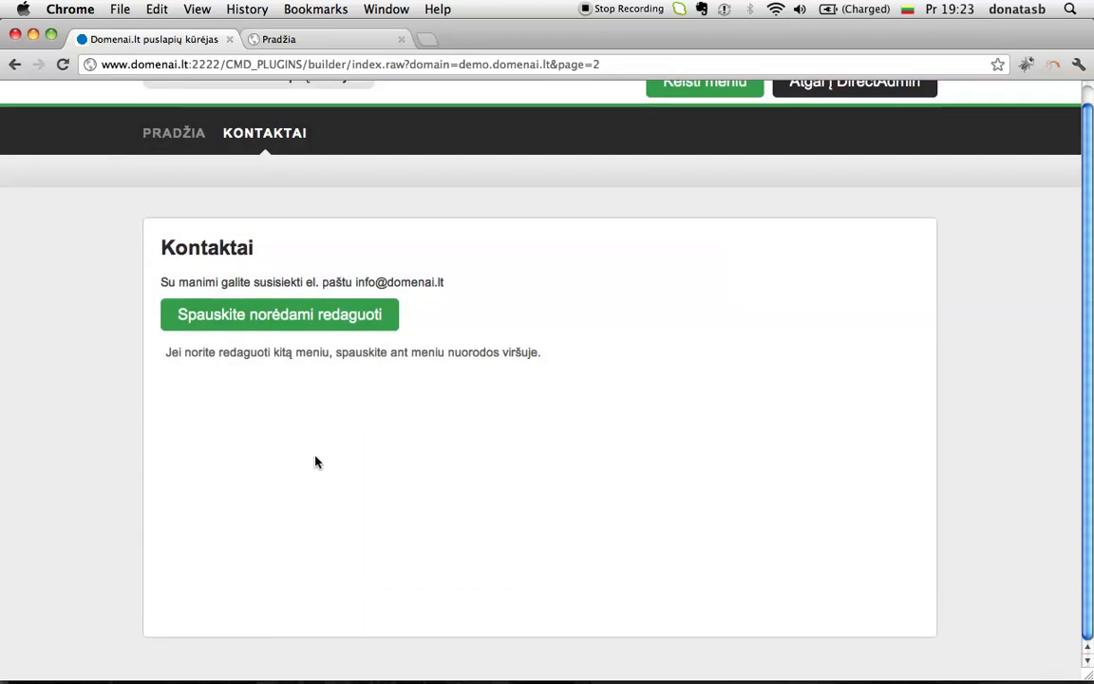
scroll(317, 465, "up", 1)
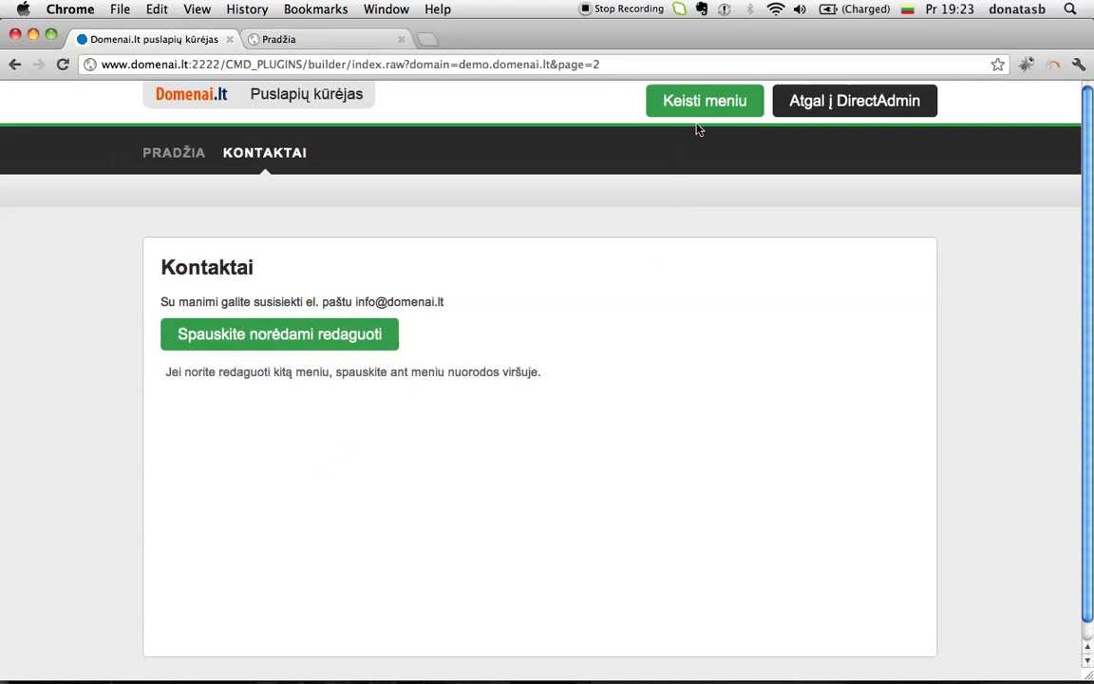
Step: Rename the Pradžia menu item to 'Mano pirmasis puslapis', kept first before Kontaktai, and save the menu
left_click(704, 105)
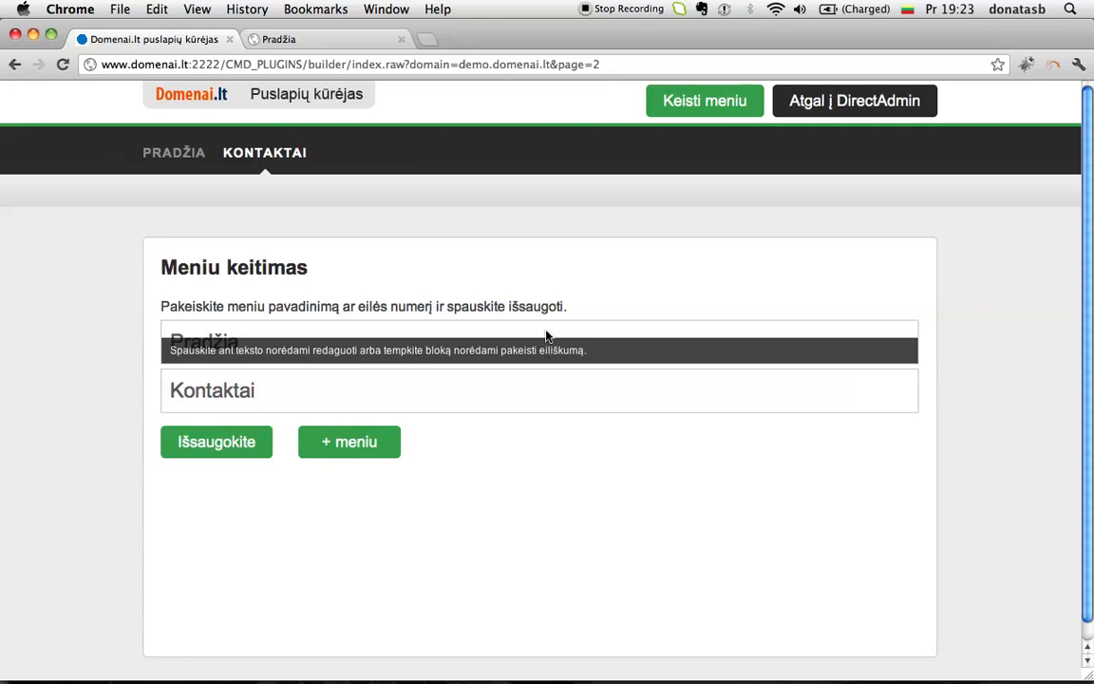
left_click_drag(547, 335, 492, 349)
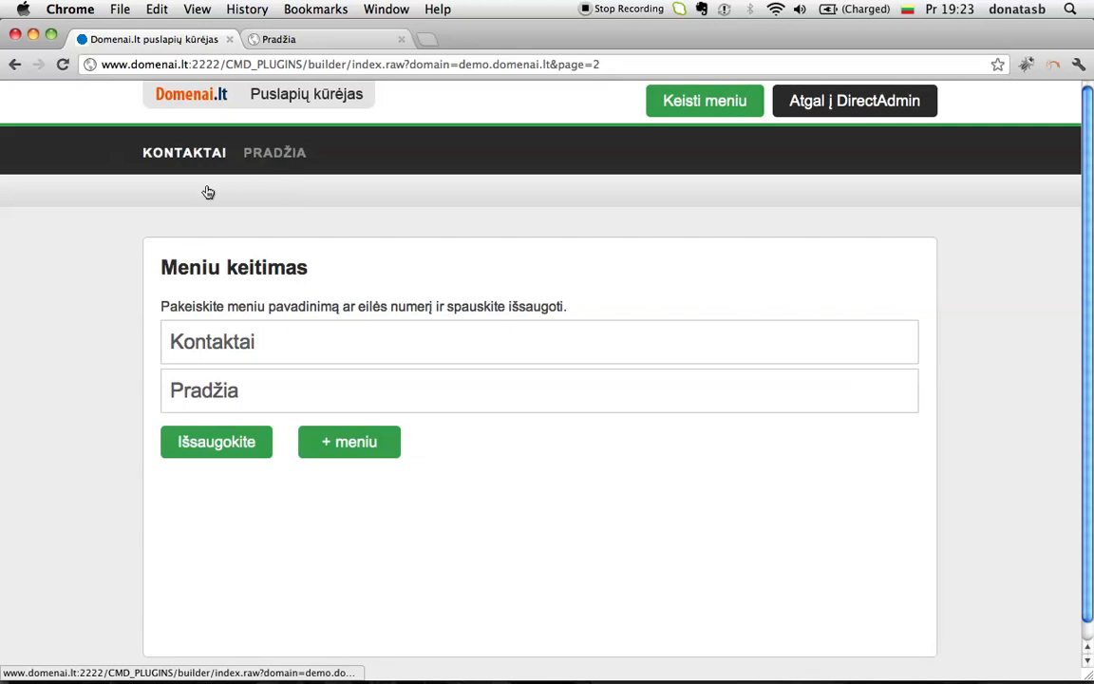
left_click_drag(446, 404, 448, 340)
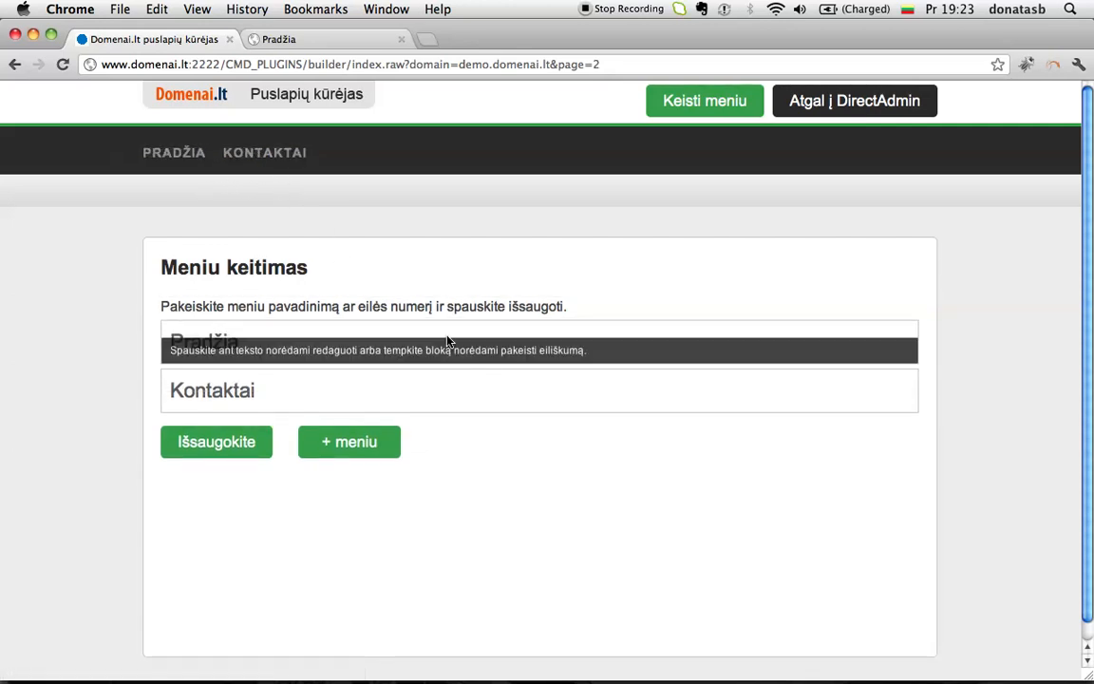
left_click(412, 339)
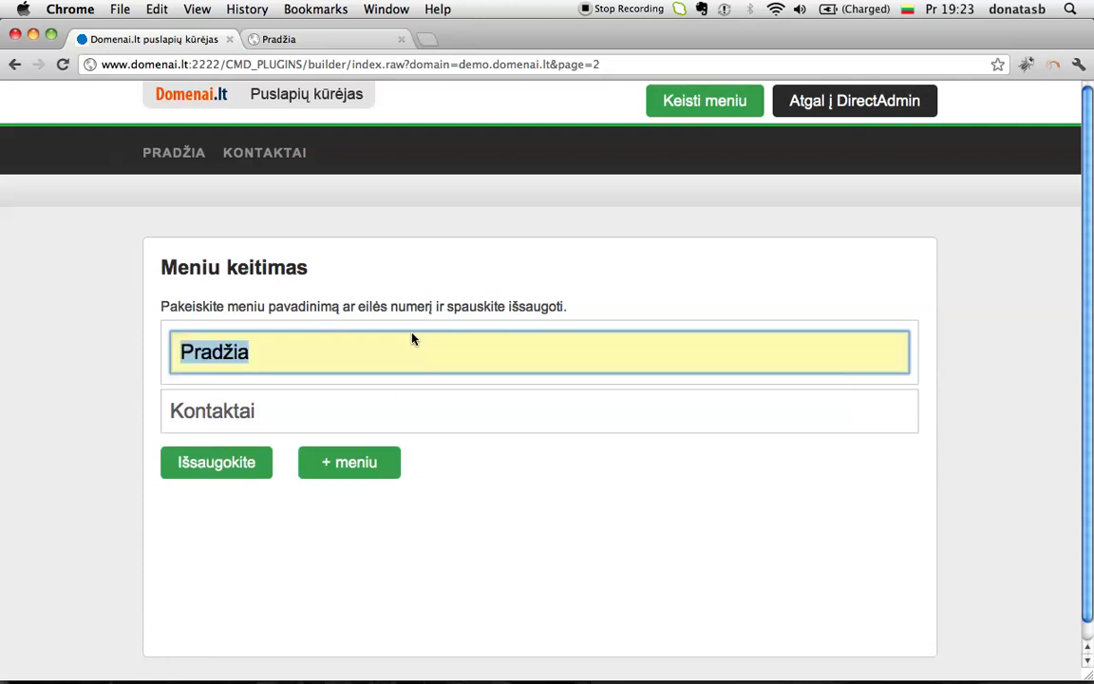
type("Mano p")
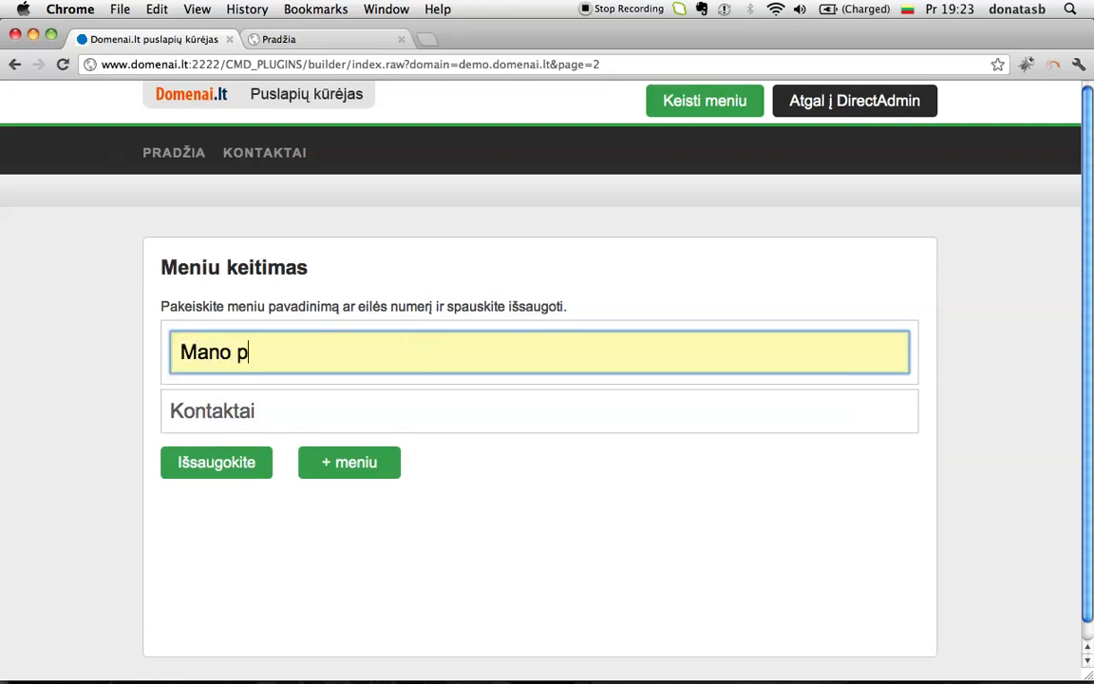
type("irmasis puslapis")
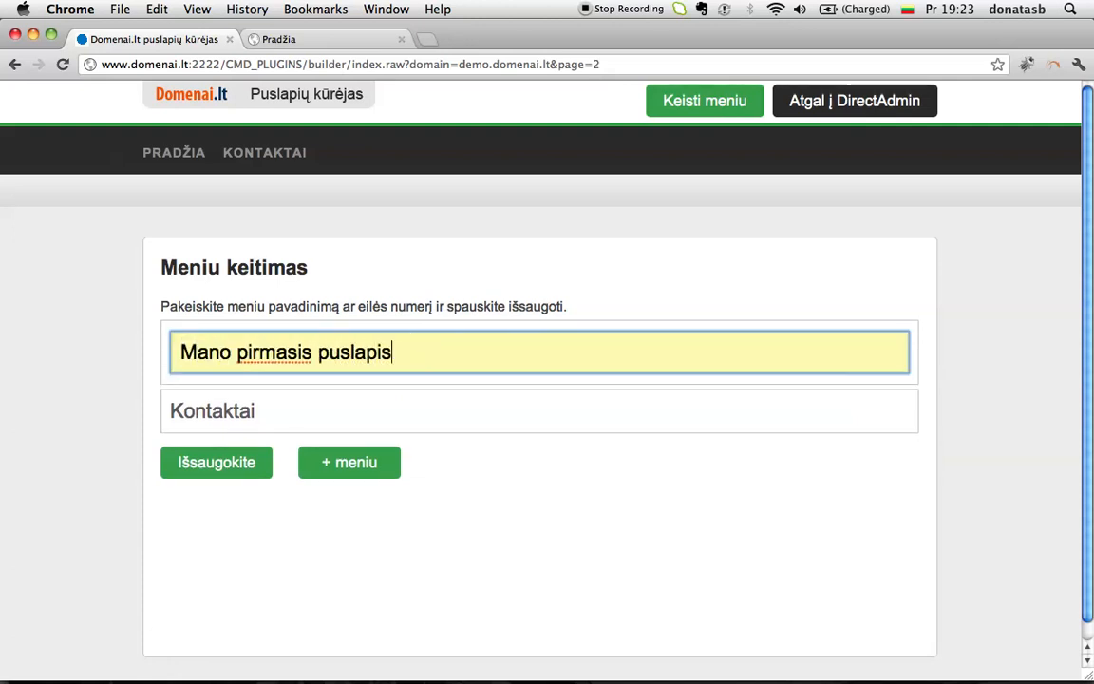
left_click(224, 463)
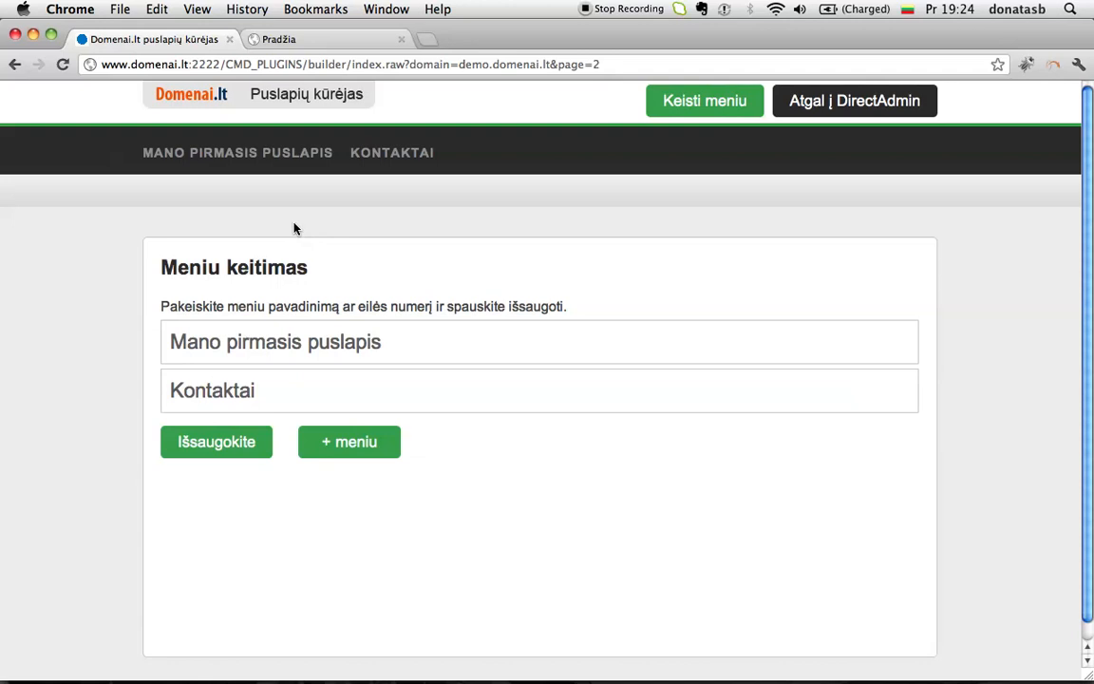
Step: View the 'Mano pirmasis puslapis' and 'Kontaktai' pages, then switch to the published demo.domenai.lt site
left_click(282, 160)
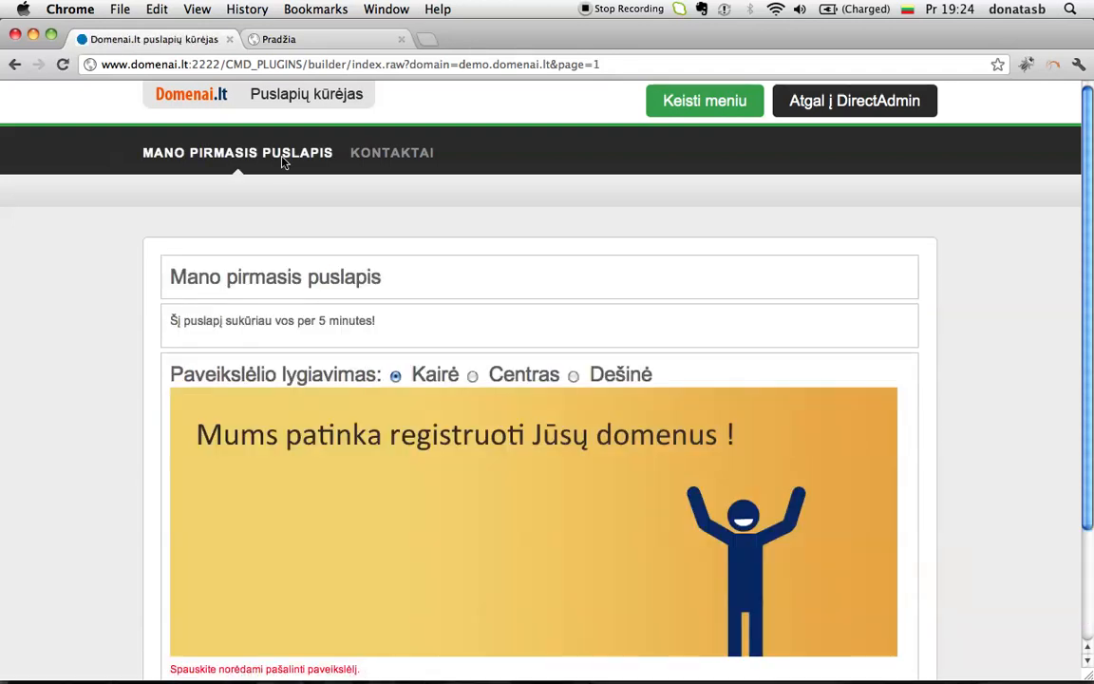
left_click(348, 150)
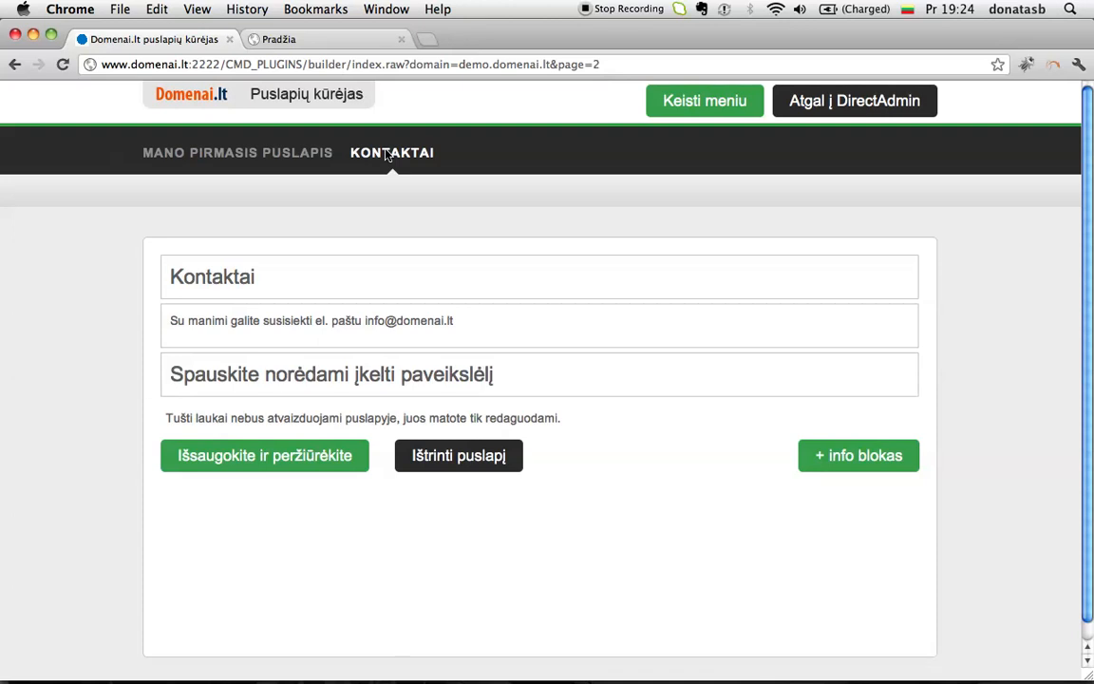
left_click(318, 44)
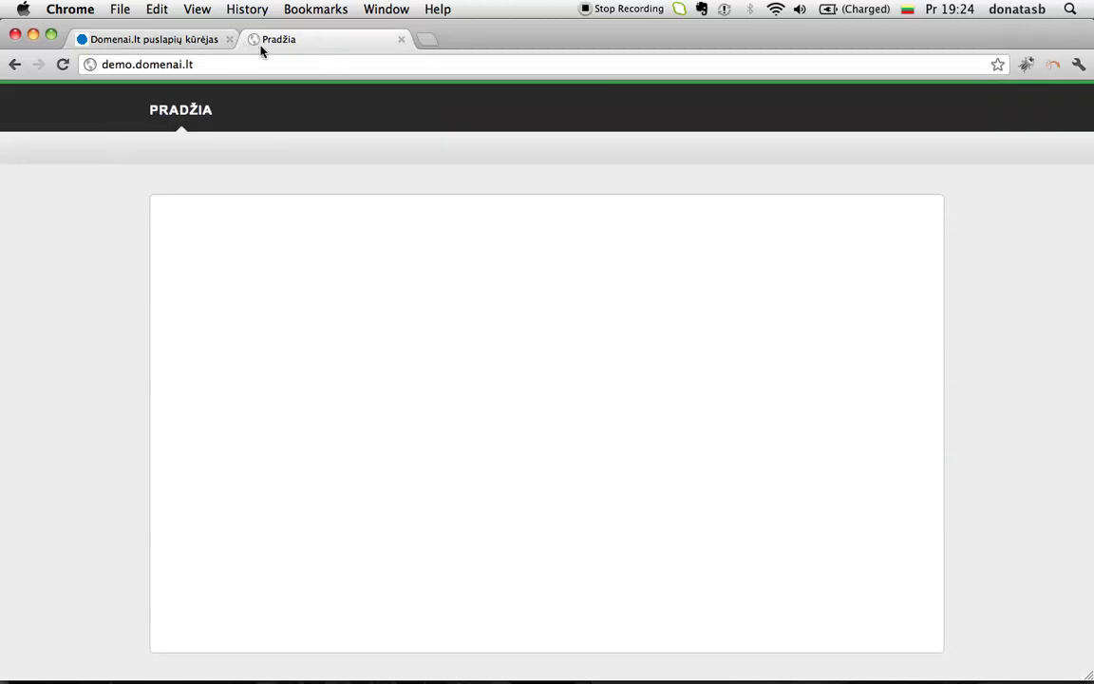
Step: Reload demo.domenai.lt and browse its Kontaktai and Mano pirmasis puslapis pages
left_click(62, 70)
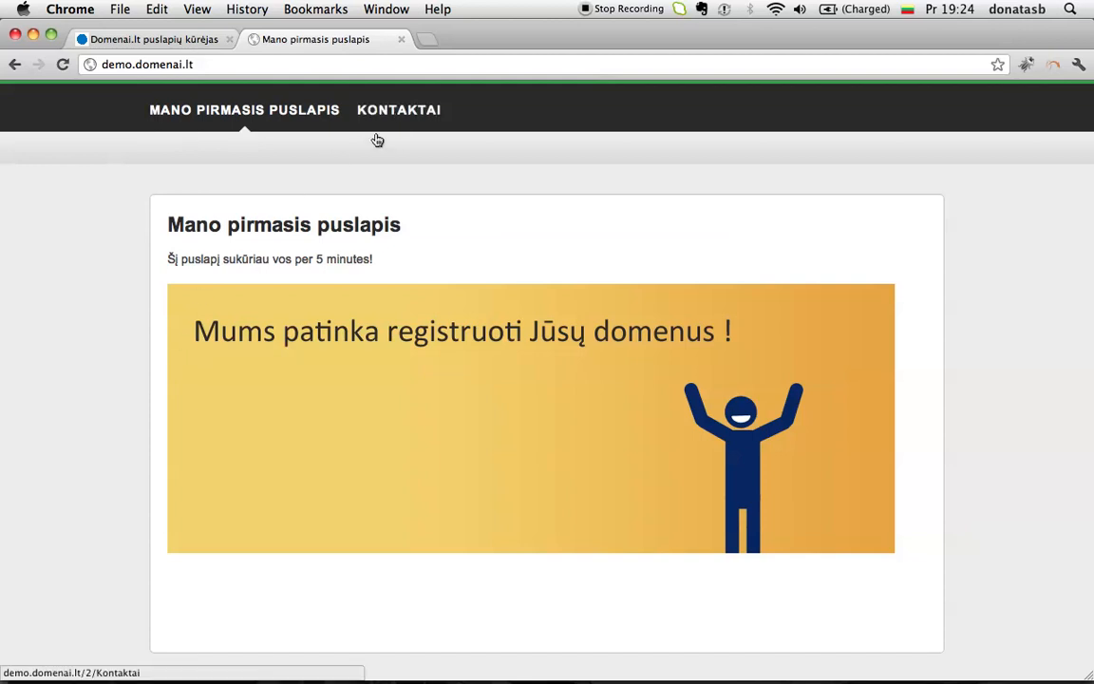
left_click(402, 113)
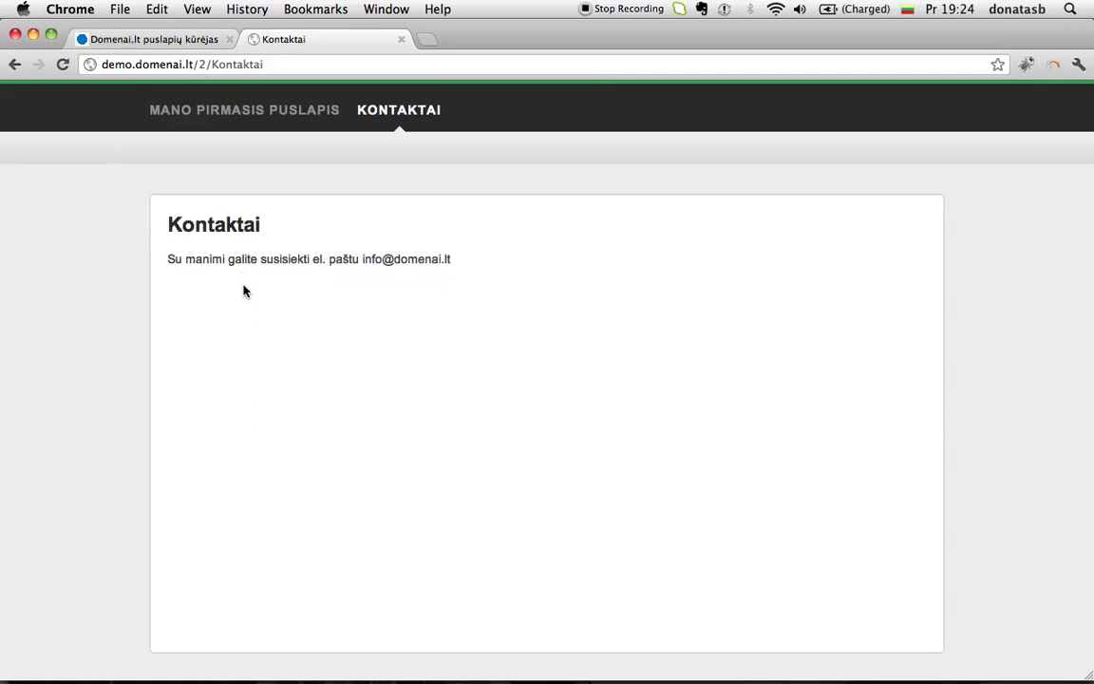
left_click(282, 103)
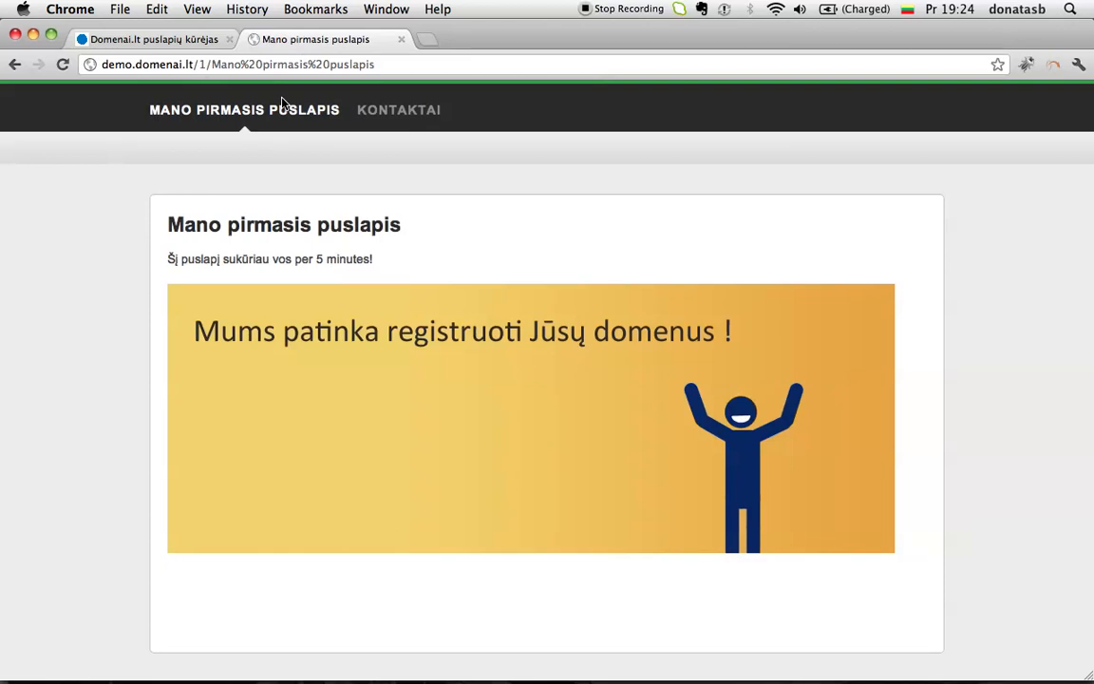